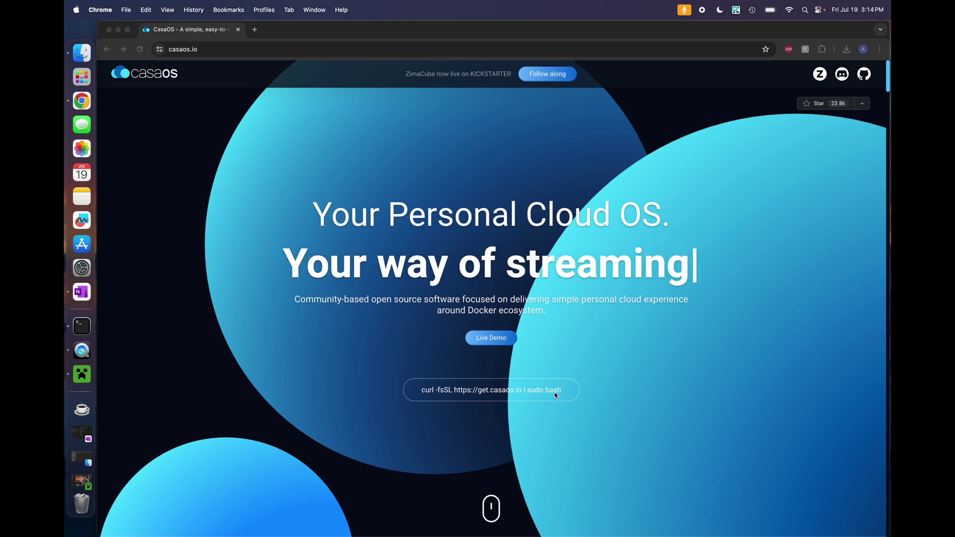
Move the ssh terminal aside and copy the curl install command from the CasaOS website
{"action": "left_click", "coordinate": [82, 326]}
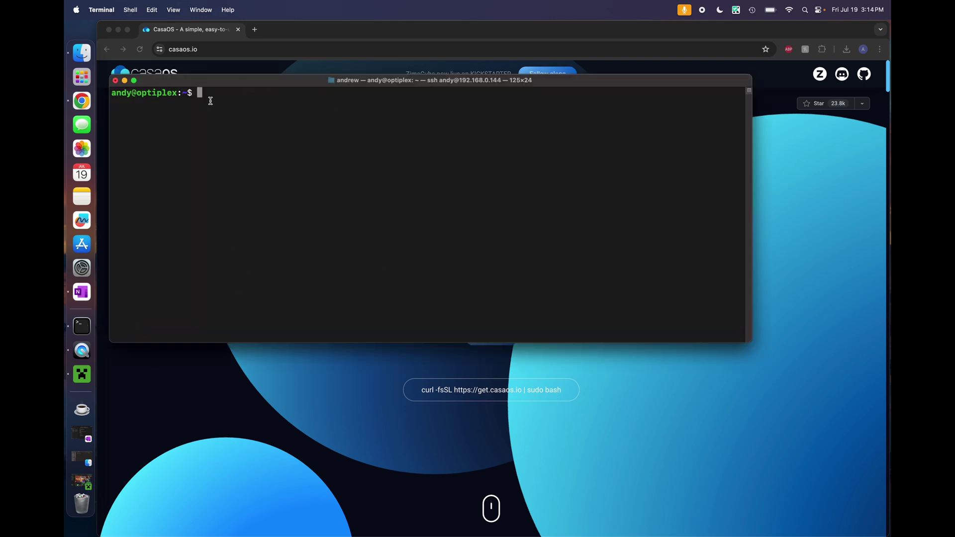
{"action": "left_click_drag", "start_coordinate": [206, 86], "coordinate": [281, 74]}
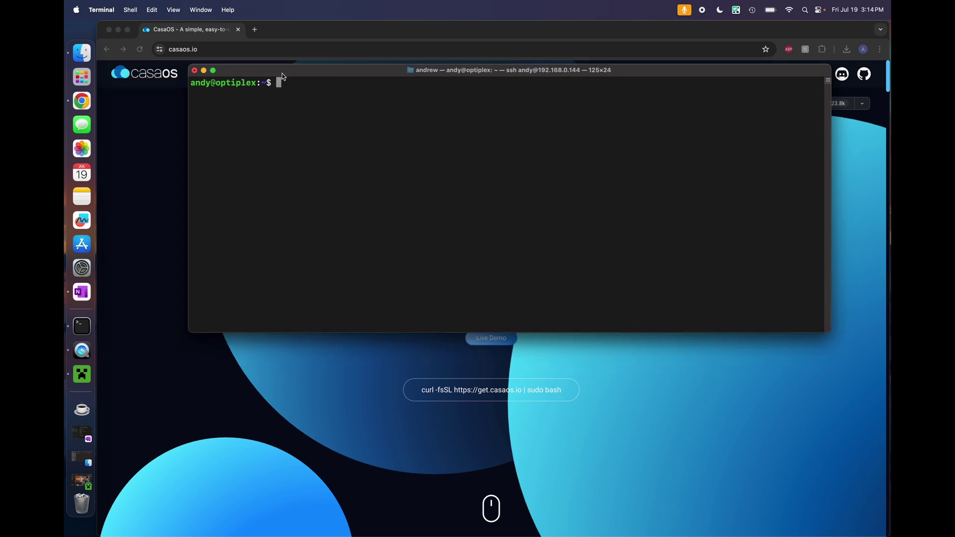
{"action": "left_click", "coordinate": [329, 416]}
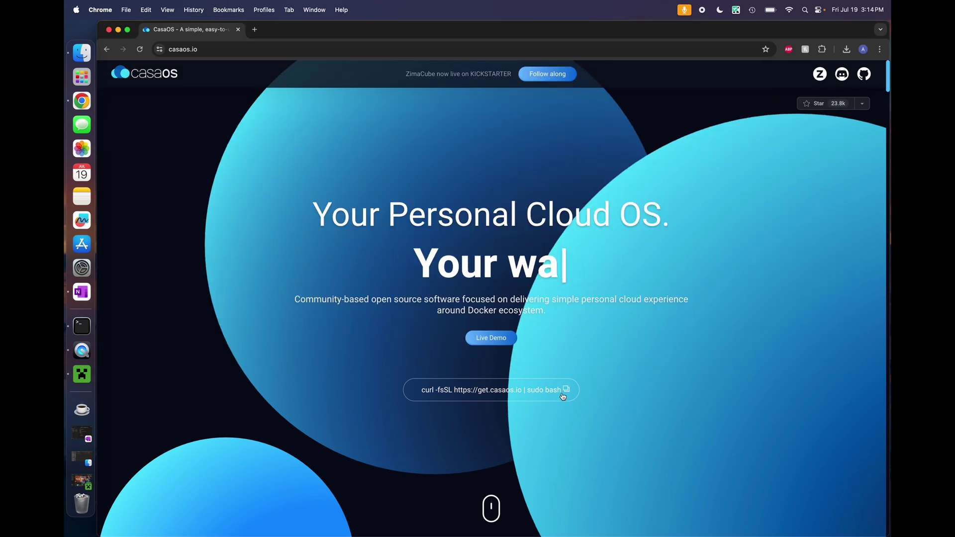
{"action": "left_click", "coordinate": [566, 392]}
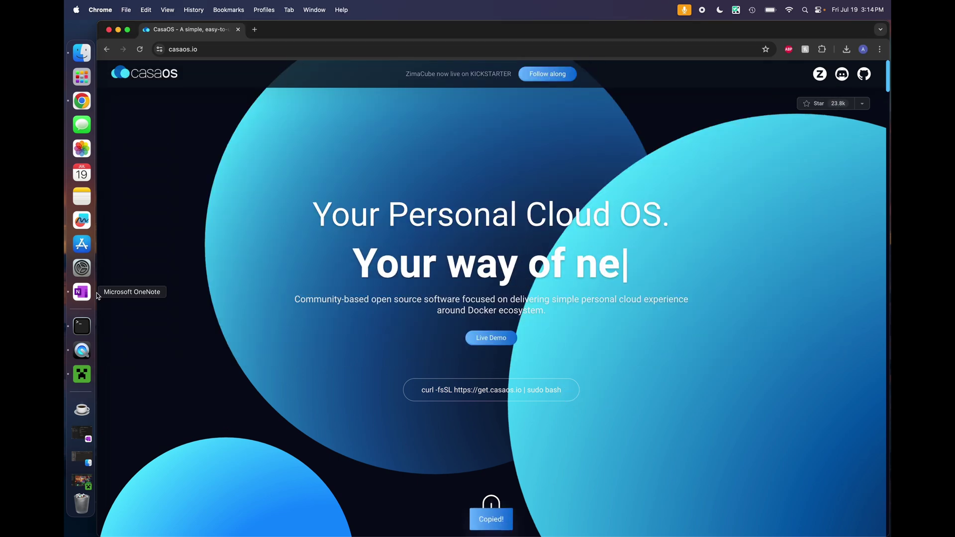
{"action": "left_click", "coordinate": [83, 326]}
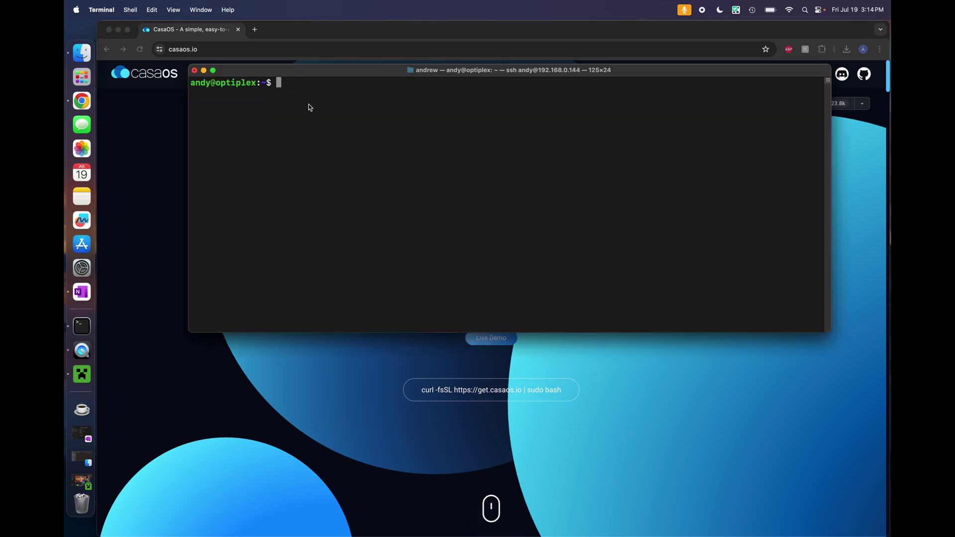
{"action": "key", "text": "super+v"}
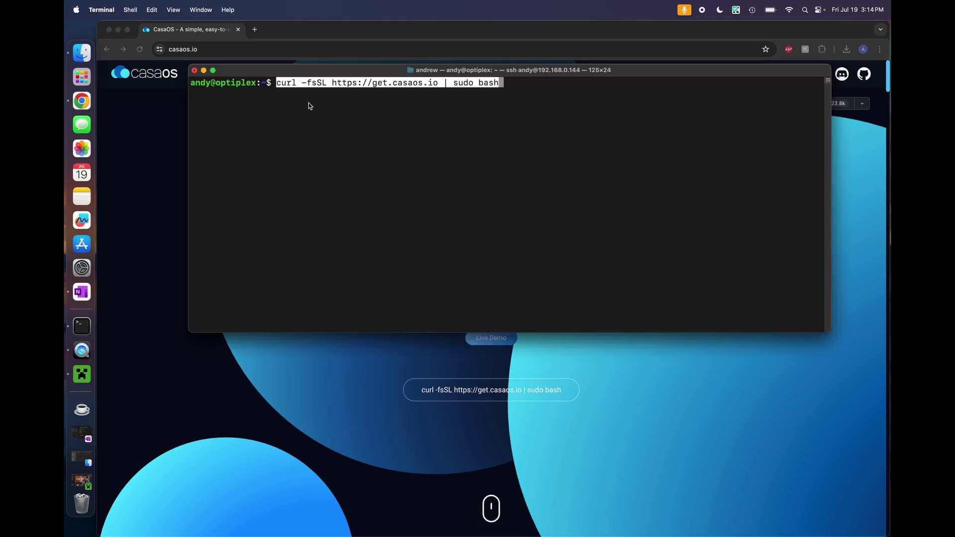
{"action": "key", "text": "Return"}
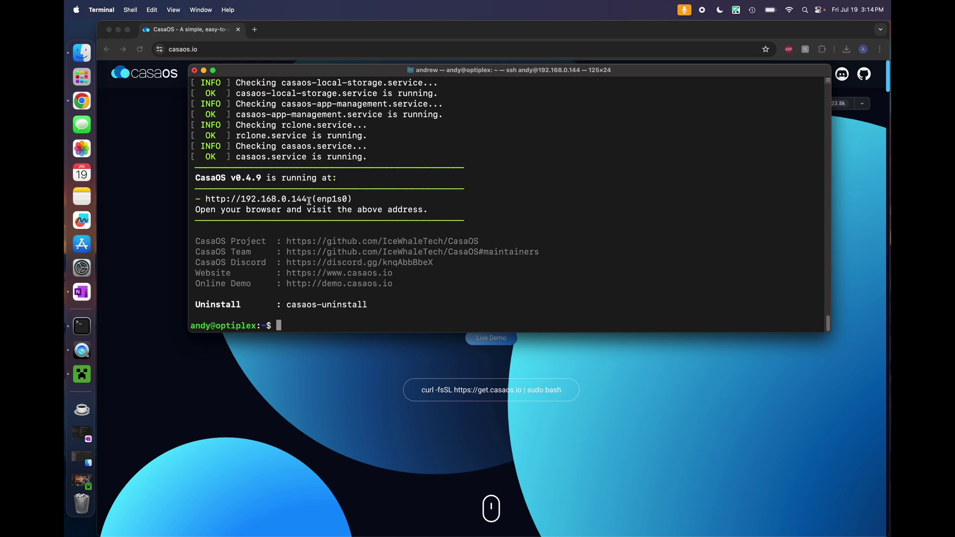
{"action": "left_click_drag", "start_coordinate": [303, 200], "coordinate": [208, 199]}
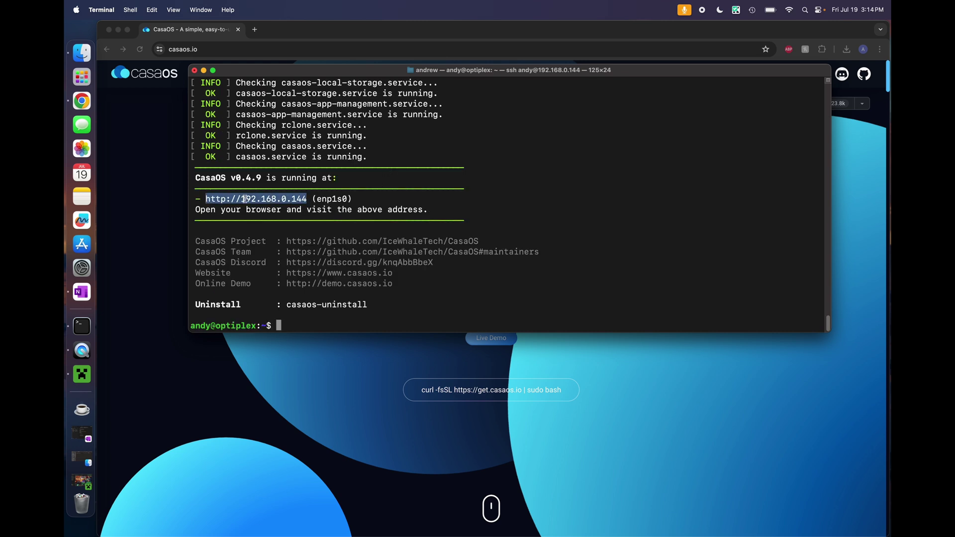
{"action": "right_click", "coordinate": [284, 200]}
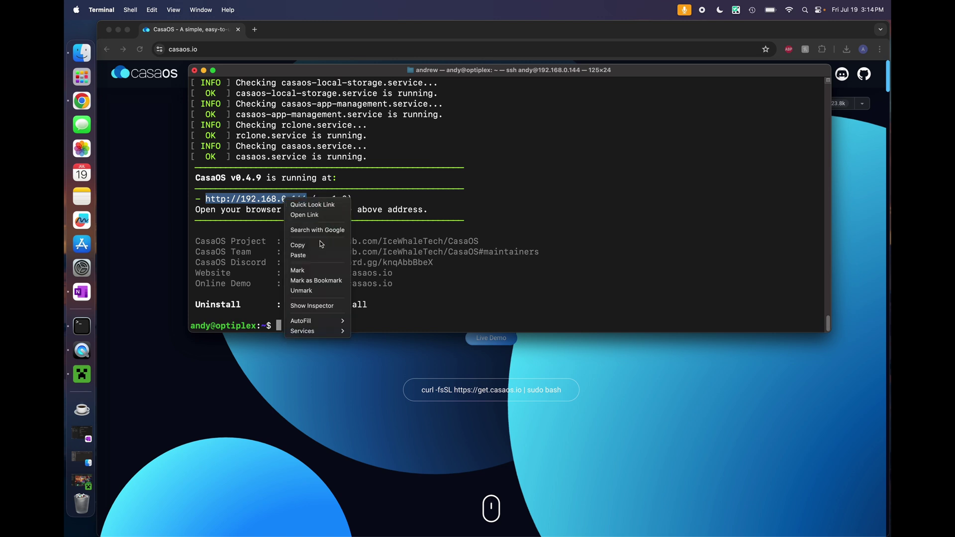
Copy the address and load the CasaOS web interface at 192.168.0.144 in Chrome
{"action": "left_click", "coordinate": [319, 241]}
{"action": "left_click", "coordinate": [237, 49]}
{"action": "left_click", "coordinate": [238, 49]}
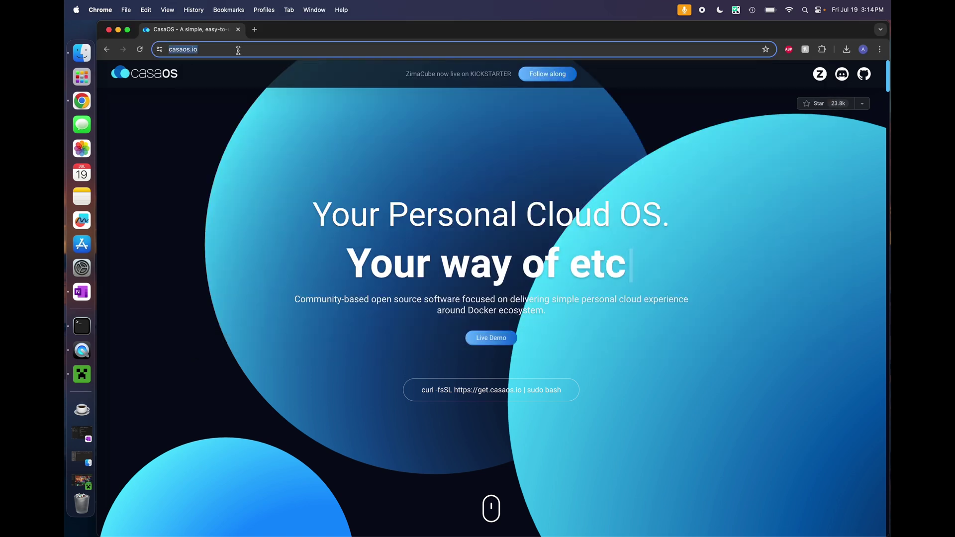
{"action": "key", "text": "super+v"}
{"action": "key", "text": "Return"}
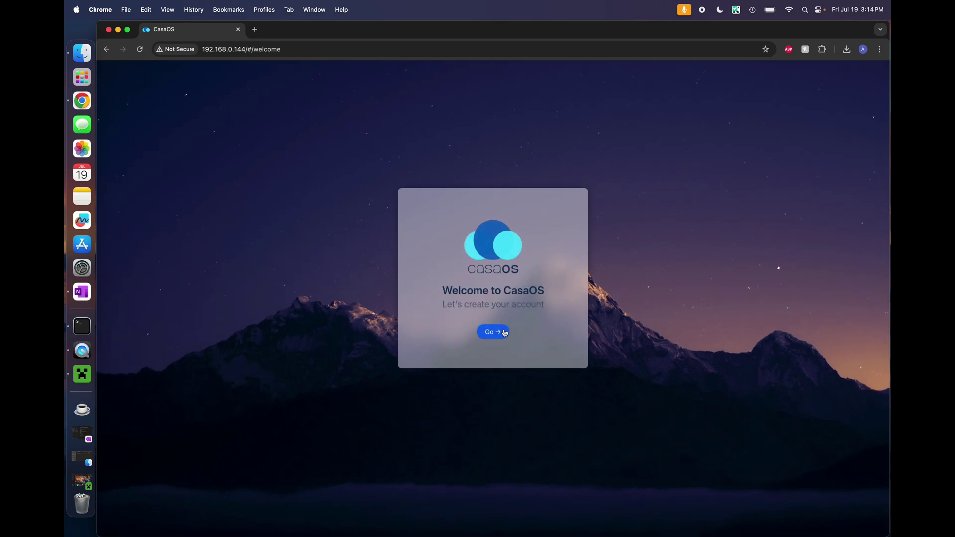
Create the CasaOS account with a username and password
{"action": "left_click", "coordinate": [491, 332]}
{"action": "type", "text": "andy"}
{"action": "key", "text": "Tab"}
{"action": "type", "text": "•••••••"}
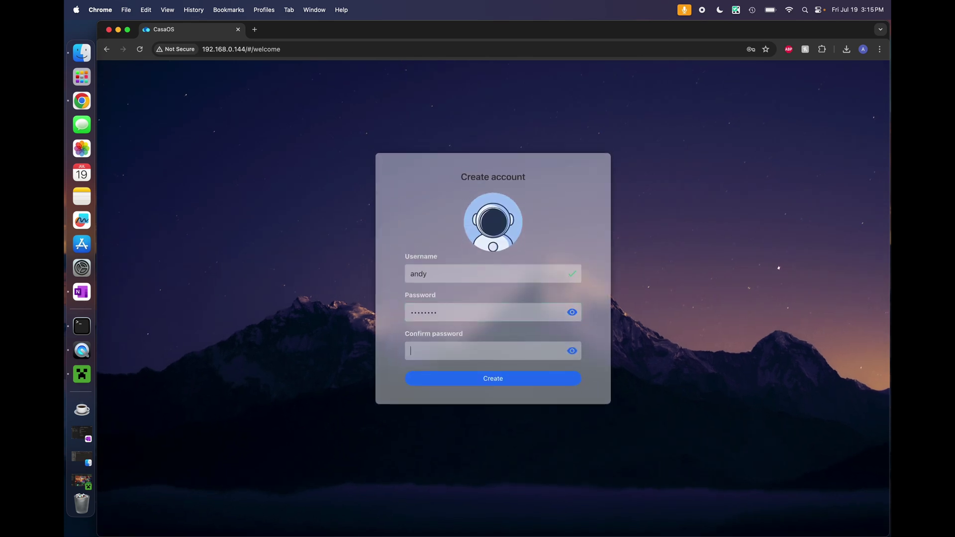
{"action": "type", "text": "••••••••"}
{"action": "key", "text": "Return"}
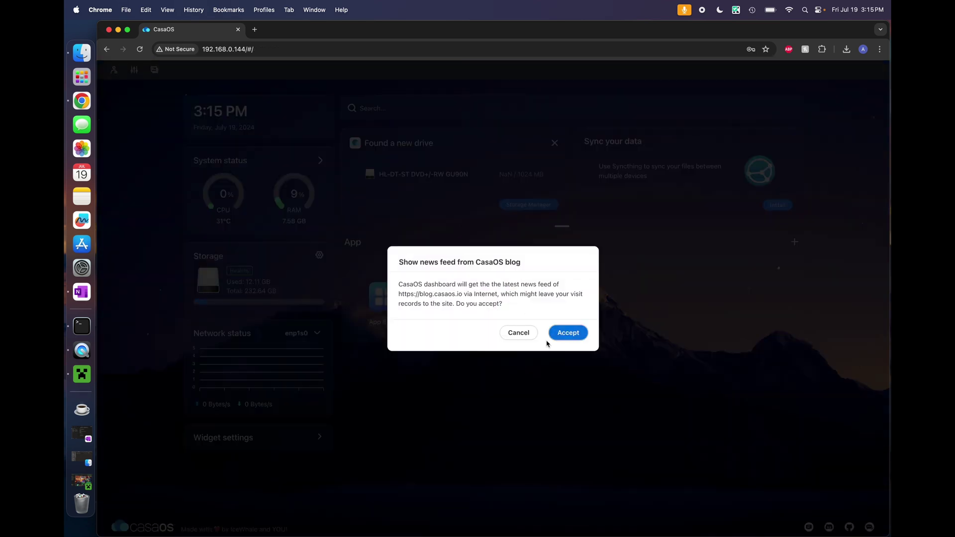
Accept the CasaOS blog news feed and search the App Store for 'craf'
{"action": "left_click", "coordinate": [560, 338]}
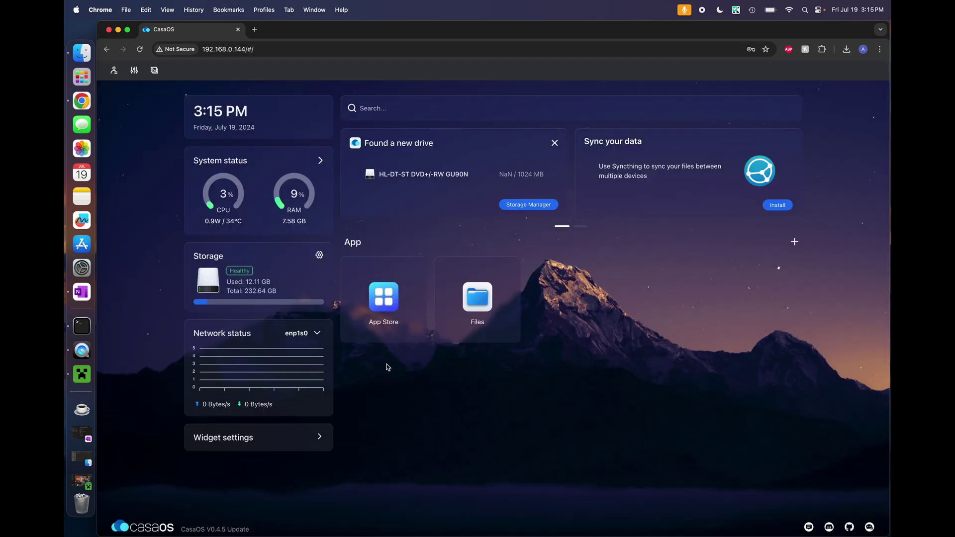
{"action": "left_click", "coordinate": [384, 299]}
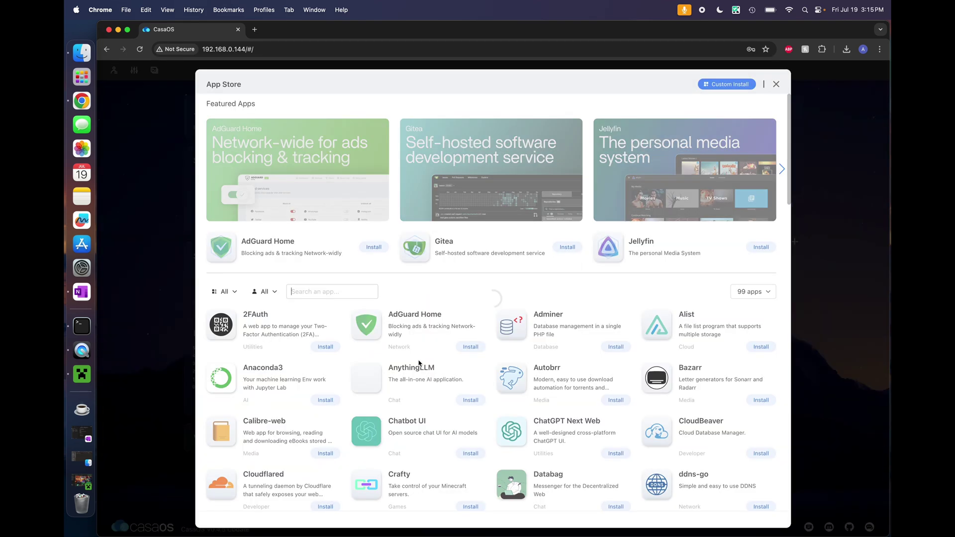
{"action": "left_click", "coordinate": [317, 294]}
{"action": "type", "text": "craf"}
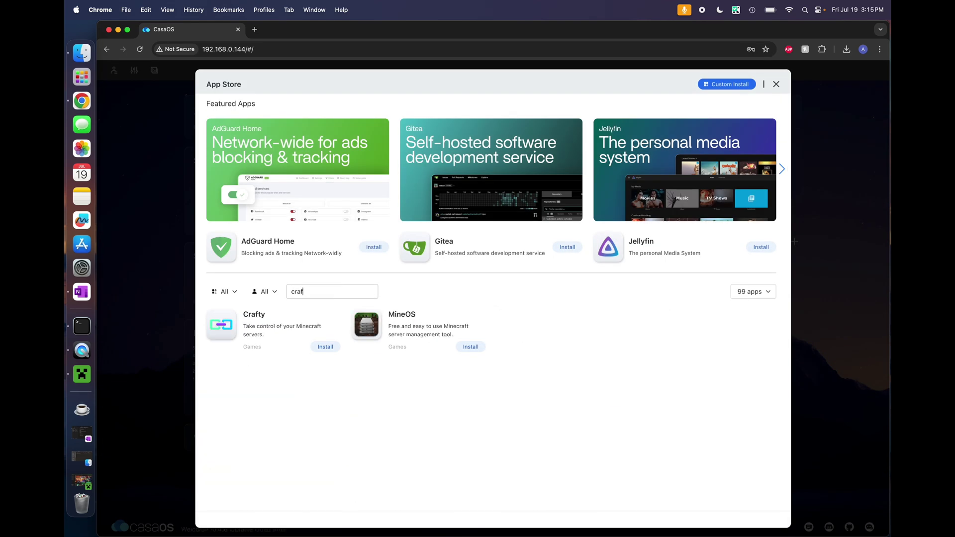
Install Crafty and note the default password file path app/config/default-creds.txt
{"action": "left_click", "coordinate": [249, 329]}
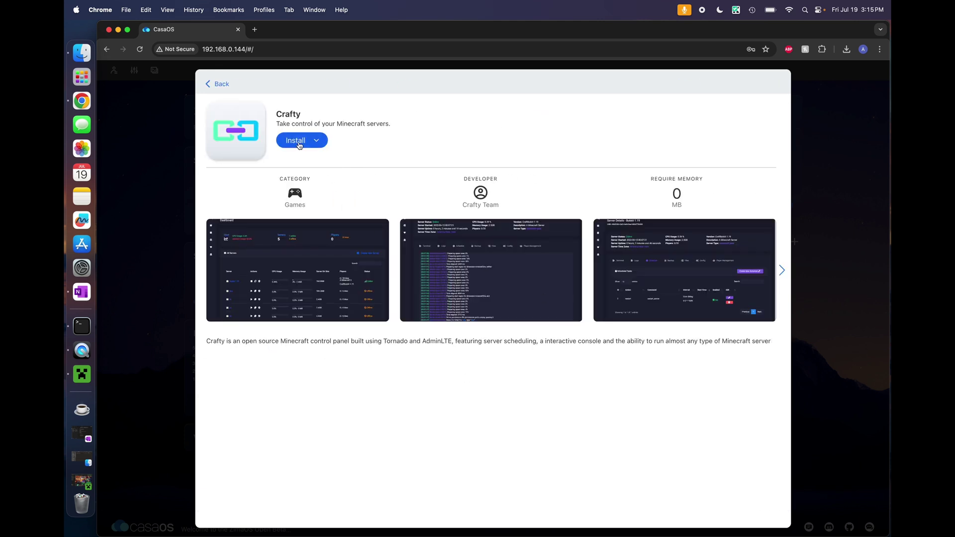
{"action": "left_click", "coordinate": [299, 142]}
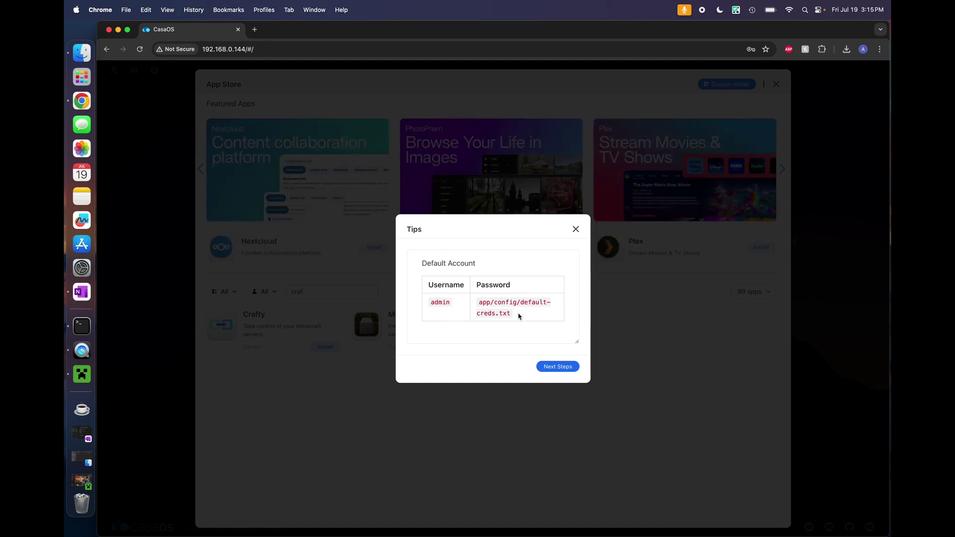
{"action": "left_click_drag", "start_coordinate": [519, 316], "coordinate": [476, 305]}
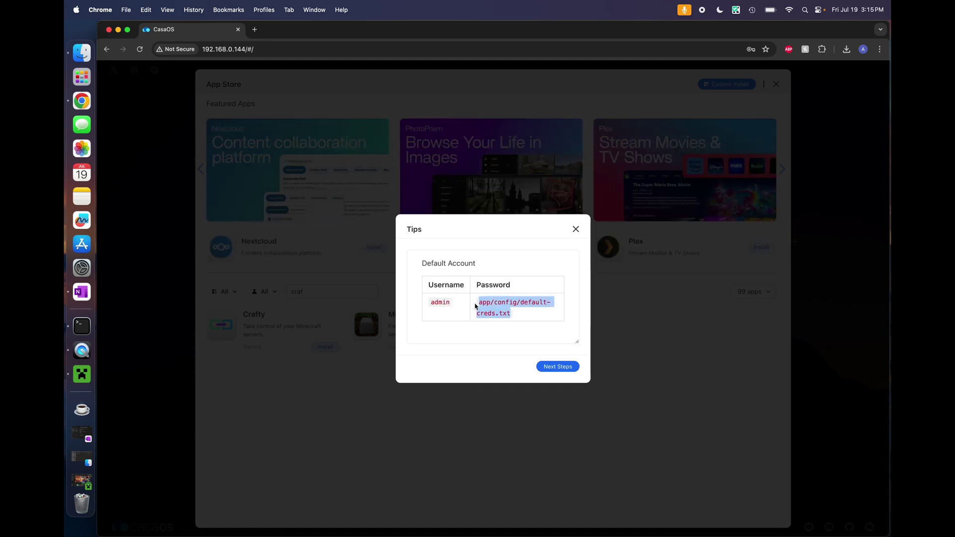
{"action": "left_click", "coordinate": [499, 310]}
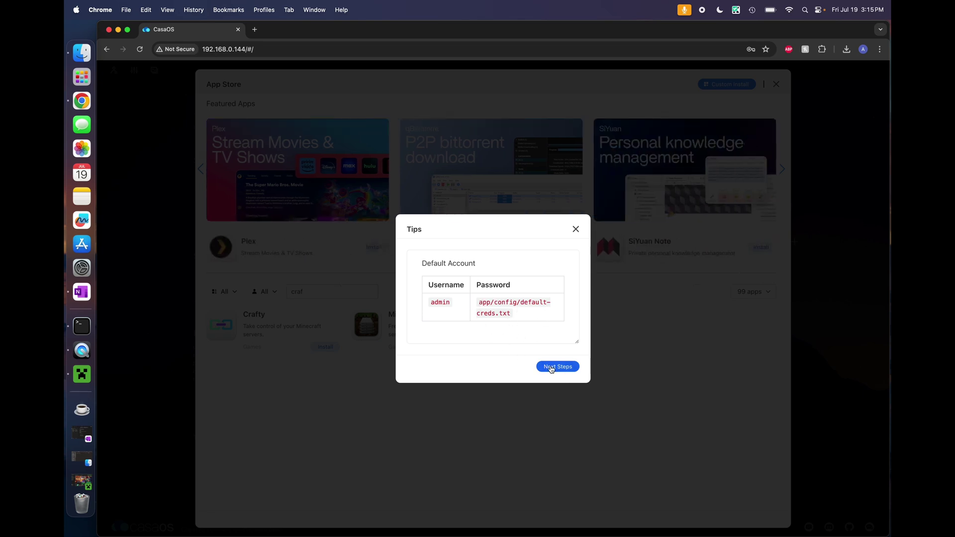
Dismiss the default account tips and wait for the Crafty tile to appear on the dashboard
{"action": "left_click", "coordinate": [553, 368]}
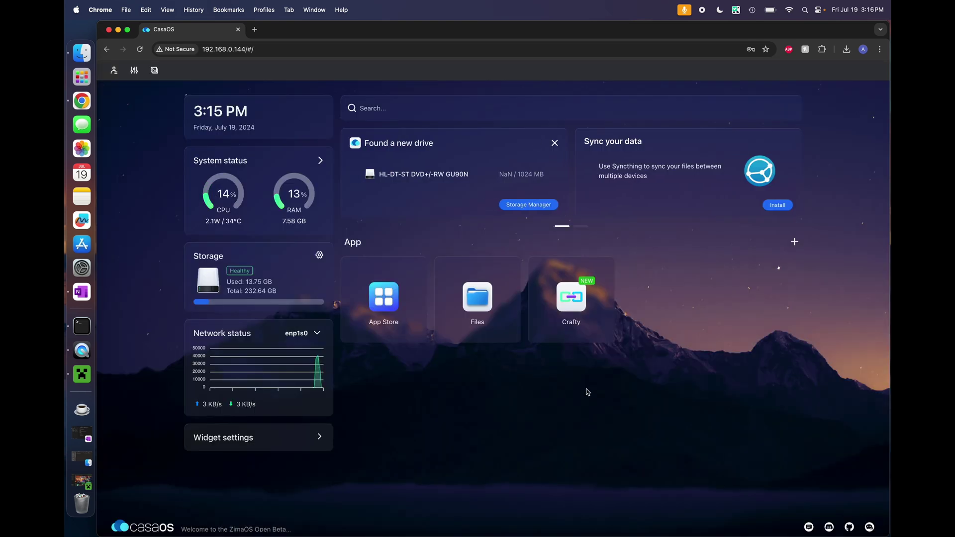
{"action": "mouse_move", "coordinate": [582, 304]}
Launch Crafty and bypass the security warning to reach the login page at 192.168.0.144:8111
{"action": "left_click", "coordinate": [579, 301]}
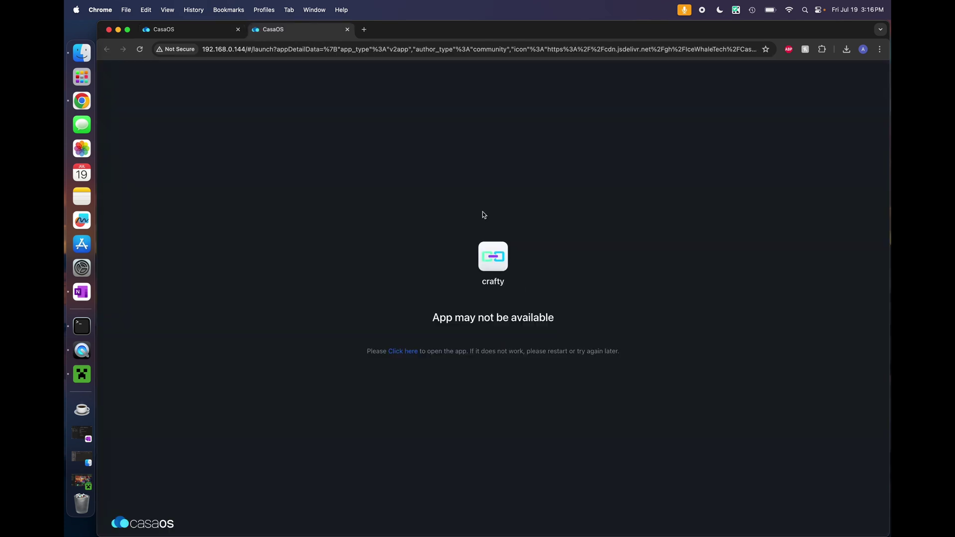
{"action": "left_click", "coordinate": [408, 352]}
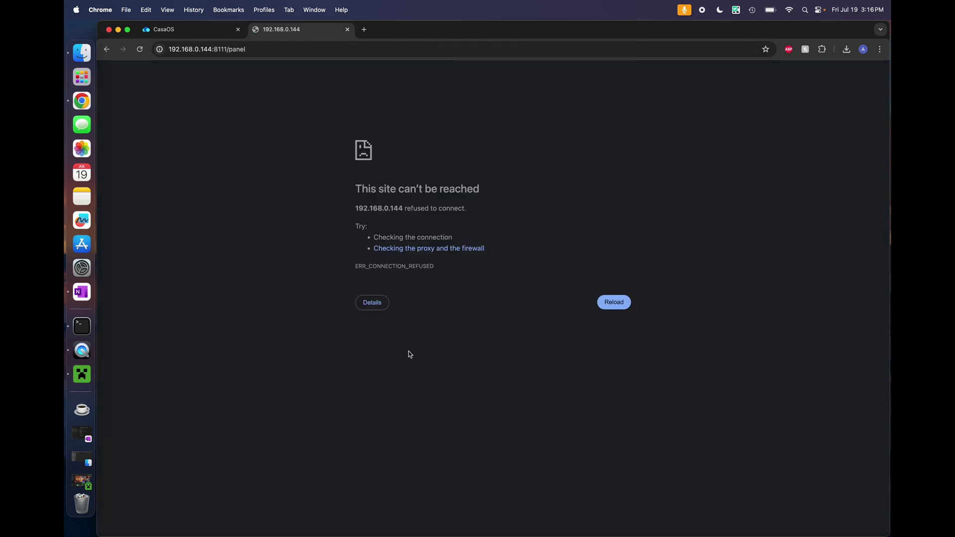
{"action": "left_click", "coordinate": [603, 305]}
{"action": "left_click", "coordinate": [383, 313]}
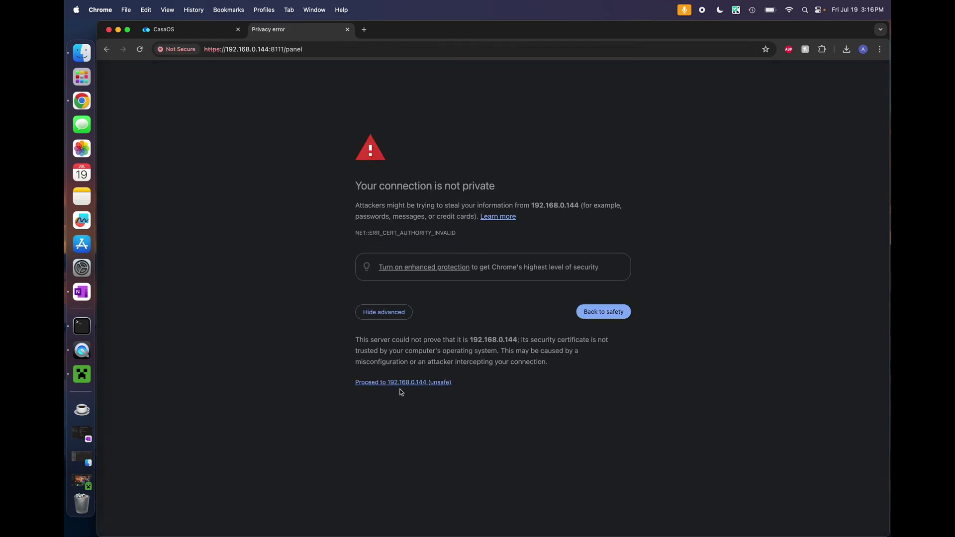
{"action": "left_click", "coordinate": [400, 383]}
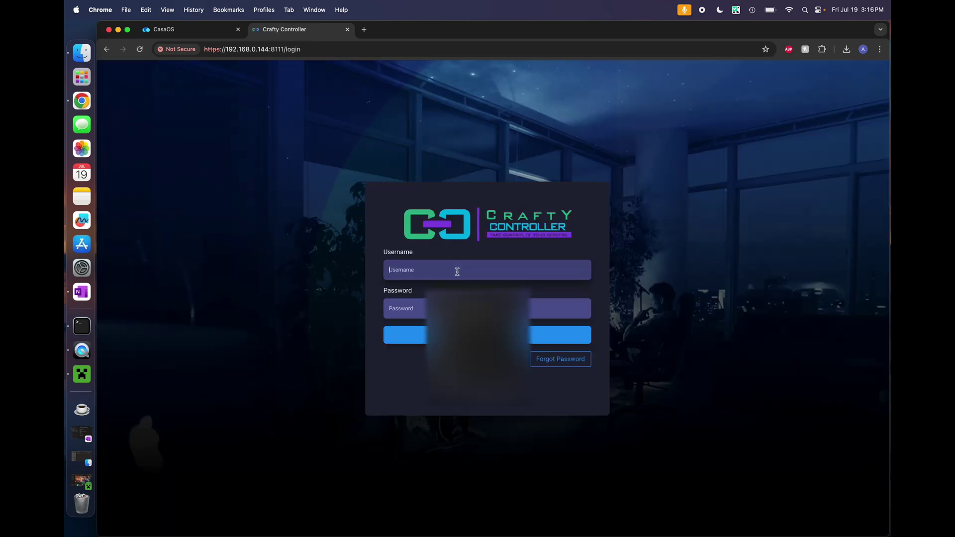
Enter admin as the Crafty username, then browse CasaOS Files to AppData/crafty/config
{"action": "type", "text": "admin"}
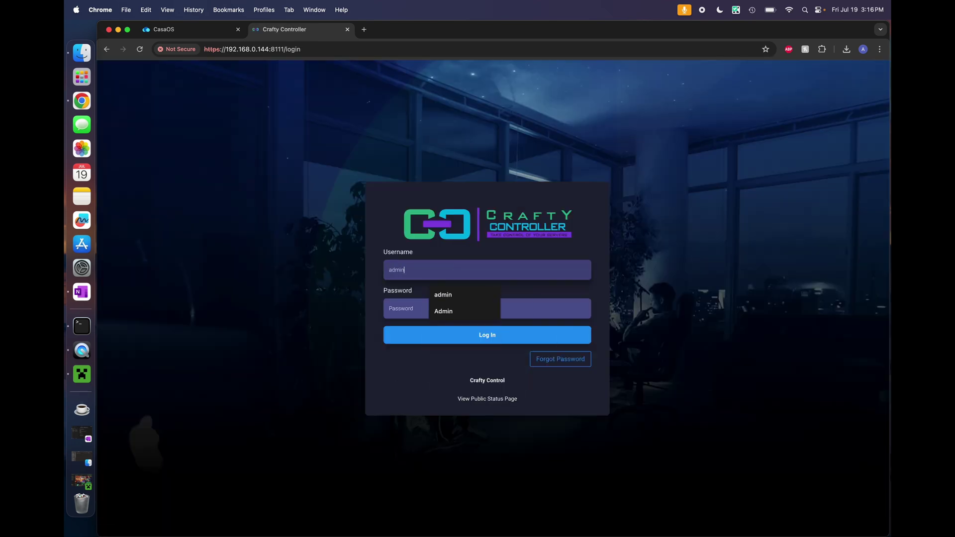
{"action": "left_click", "coordinate": [194, 29]}
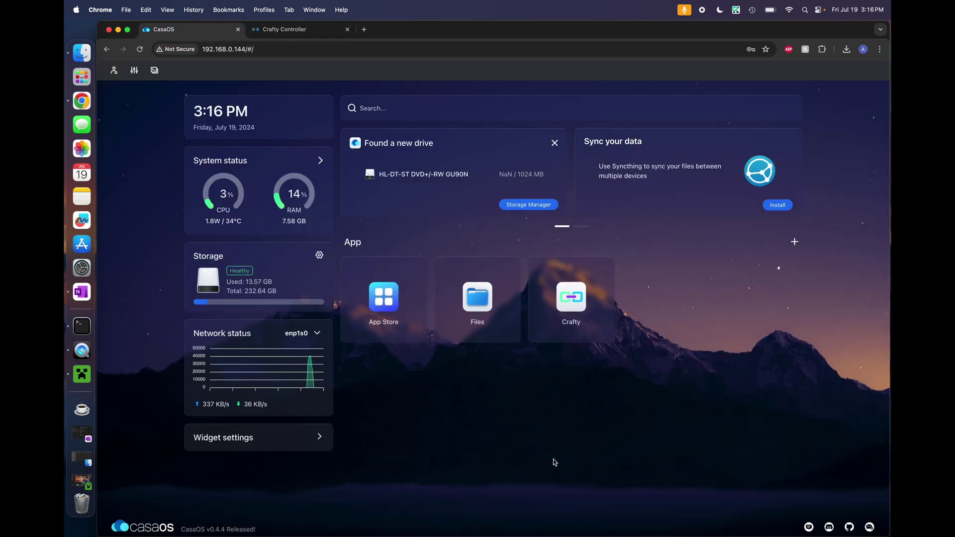
{"action": "left_click", "coordinate": [473, 309]}
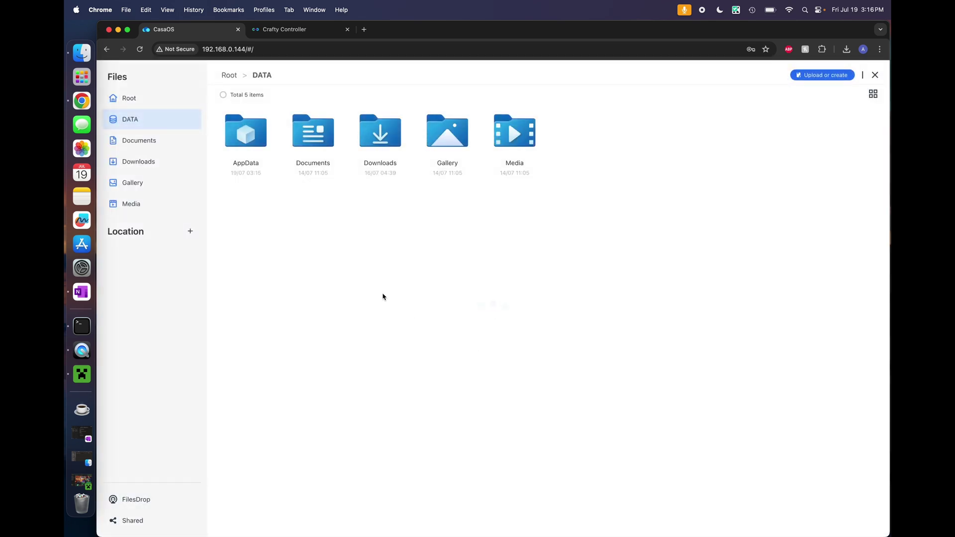
{"action": "double_click", "coordinate": [260, 154]}
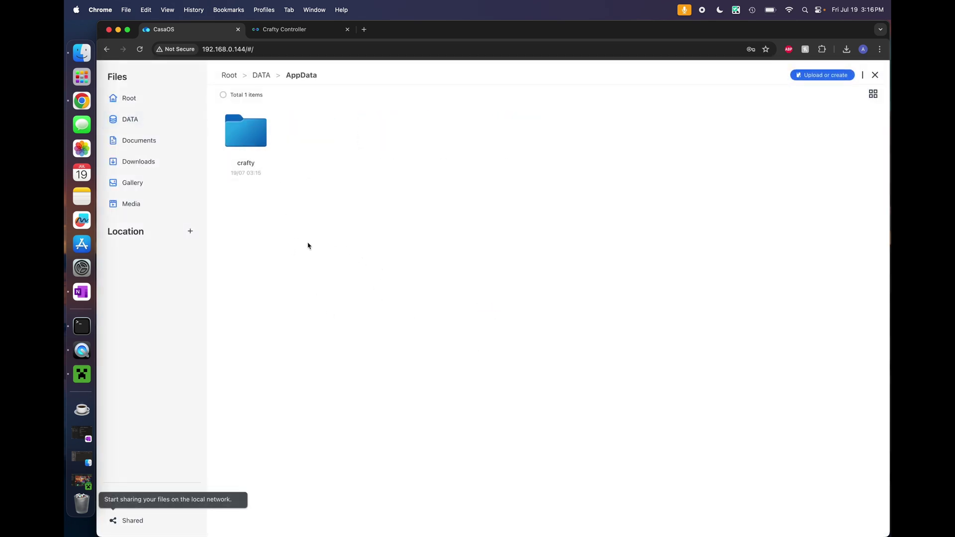
{"action": "double_click", "coordinate": [248, 137]}
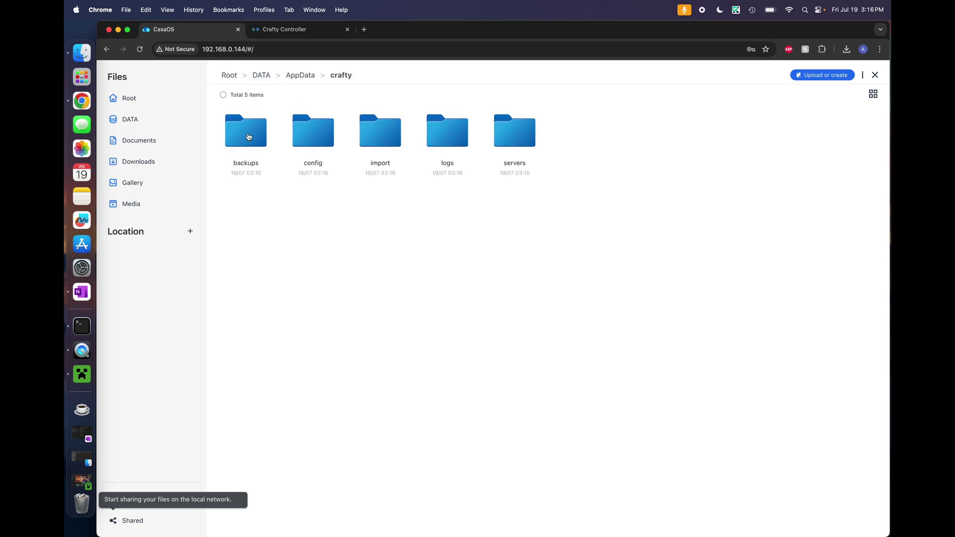
{"action": "double_click", "coordinate": [315, 132]}
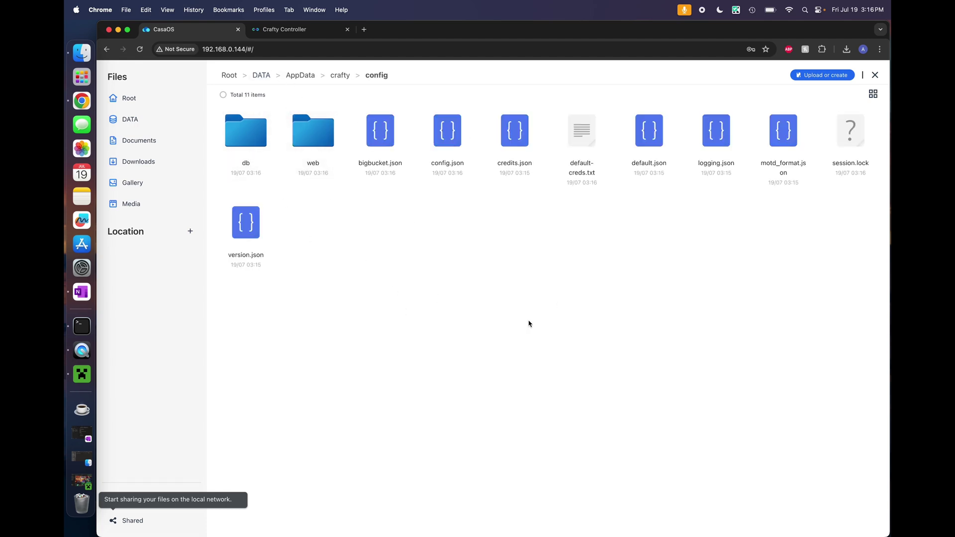
Open default-creds.txt and copy the password value from line 3
{"action": "double_click", "coordinate": [583, 129]}
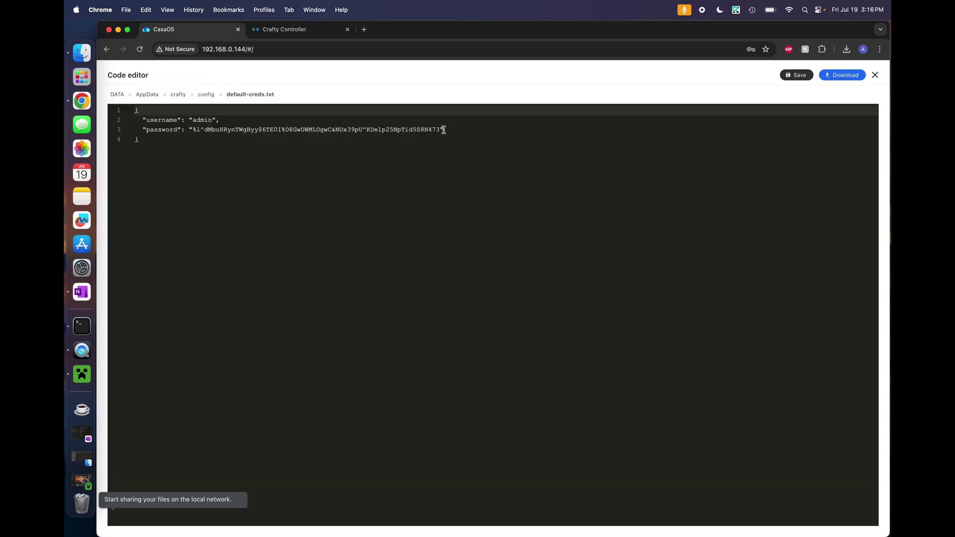
{"action": "left_click_drag", "start_coordinate": [443, 129], "coordinate": [194, 130]}
{"action": "right_click", "coordinate": [263, 131]}
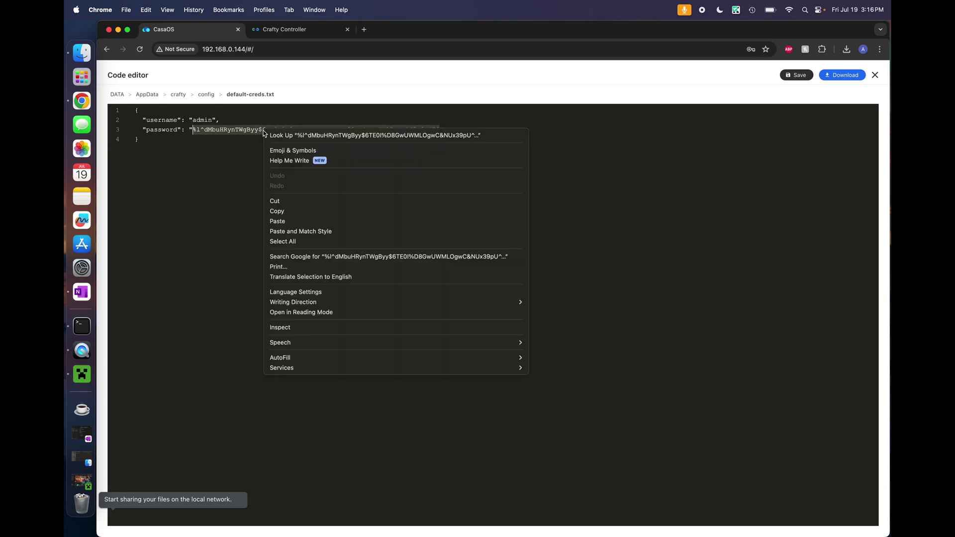
{"action": "left_click", "coordinate": [289, 213]}
Log in to Crafty Controller with the copied password and dismiss the feedback survey
{"action": "left_click", "coordinate": [272, 29]}
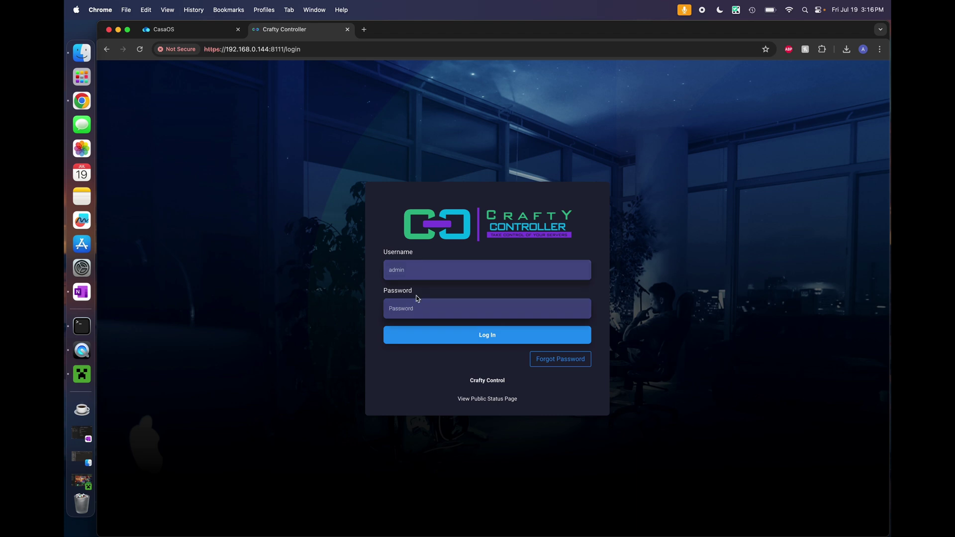
{"action": "key", "text": "super+v"}
{"action": "left_click", "coordinate": [480, 336]}
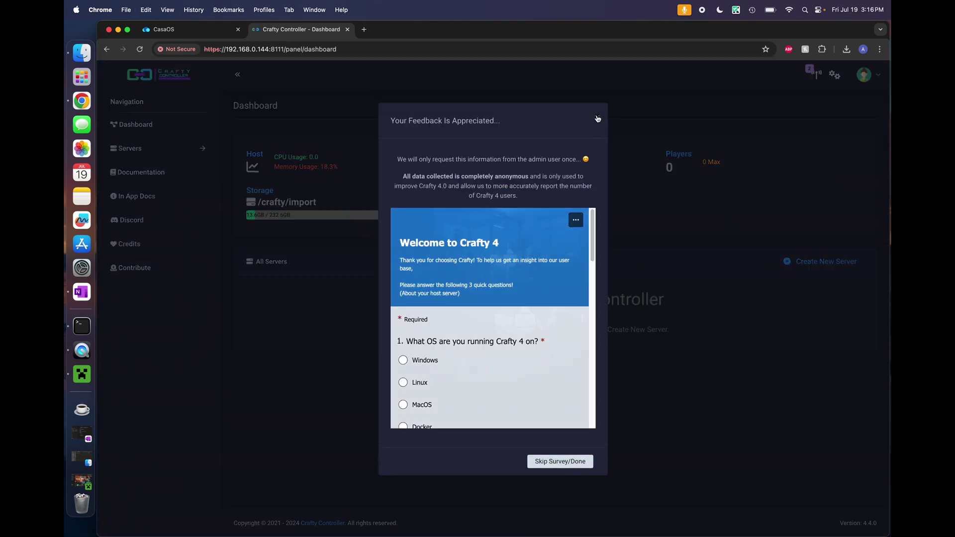
{"action": "left_click", "coordinate": [598, 118]}
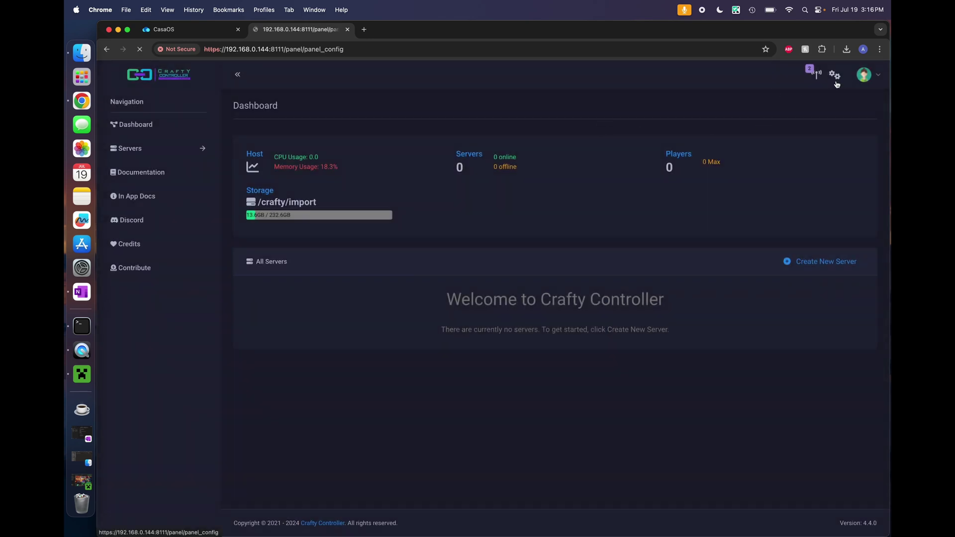
Change the admin user's password in Crafty settings, entering and confirming a new one
{"action": "left_click", "coordinate": [836, 80]}
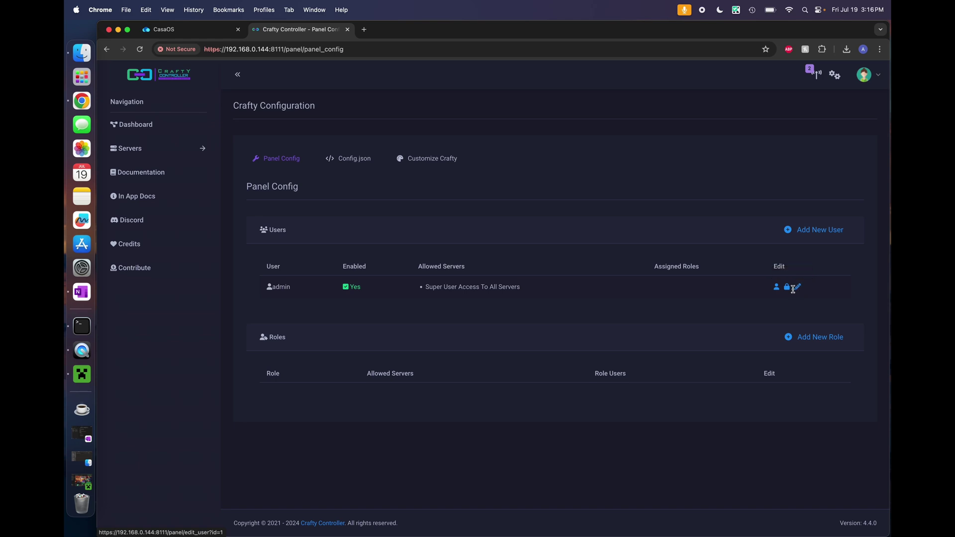
{"action": "left_click", "coordinate": [786, 287]}
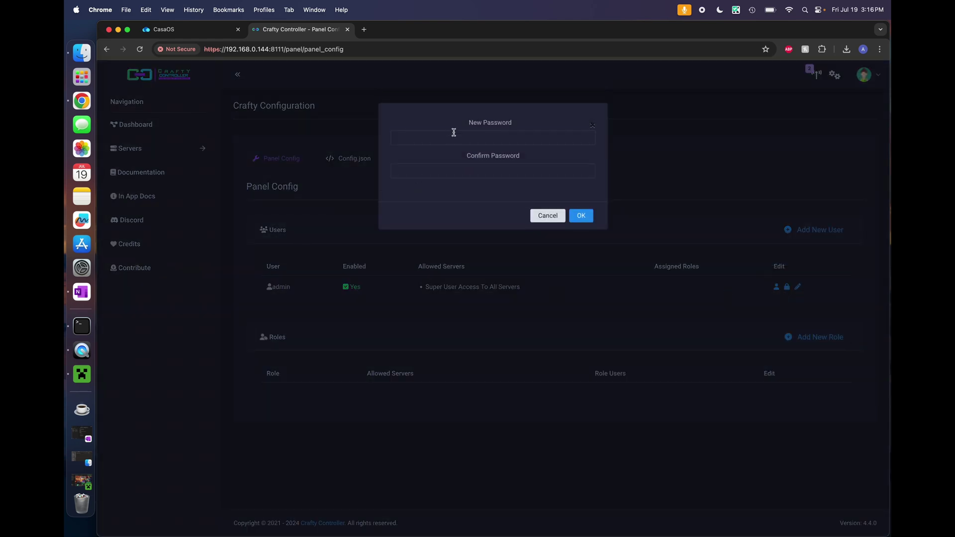
{"action": "left_click", "coordinate": [453, 134]}
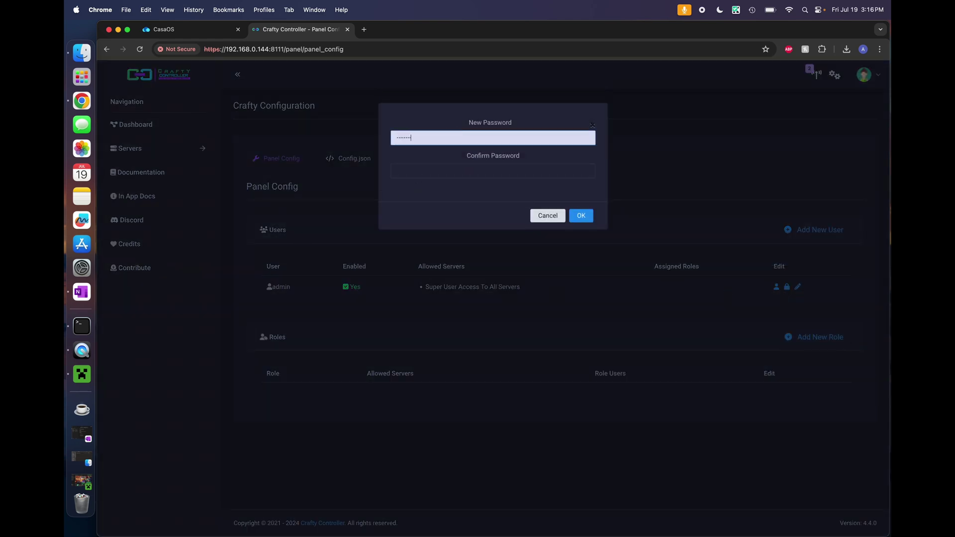
{"action": "left_click", "coordinate": [493, 172]}
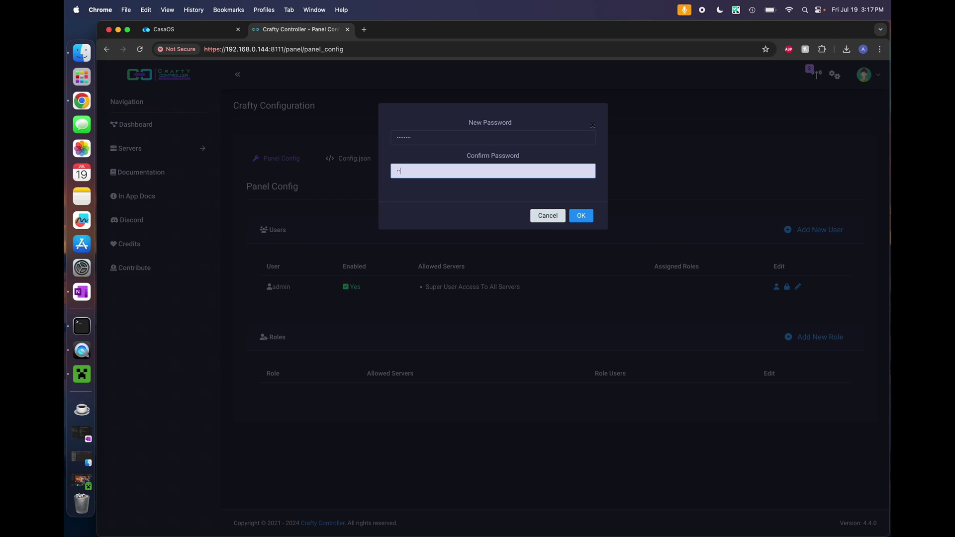
{"action": "left_click", "coordinate": [581, 215]}
Close default-creds.txt and the Files browser, then expand Servers in Crafty's sidebar
{"action": "left_click", "coordinate": [164, 30]}
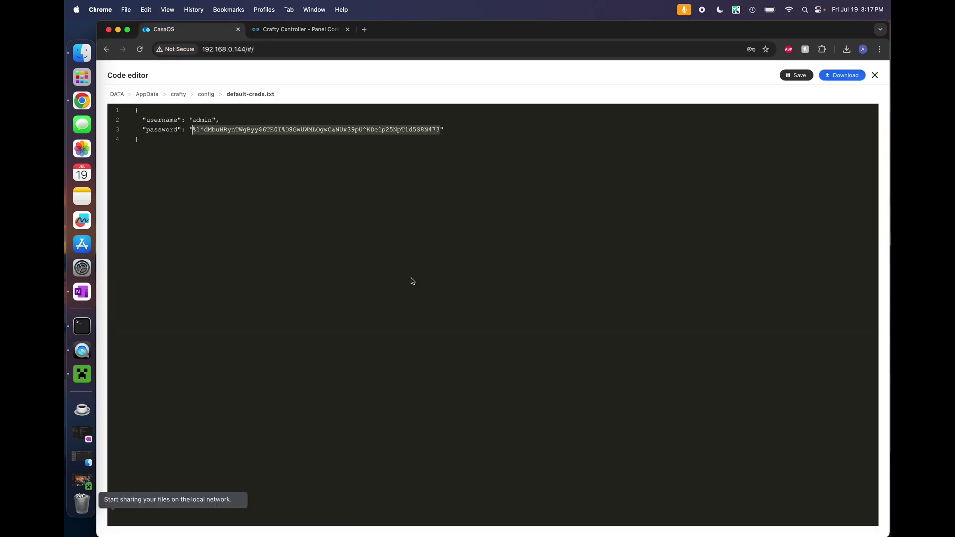
{"action": "left_click", "coordinate": [412, 292]}
{"action": "left_click", "coordinate": [876, 75]}
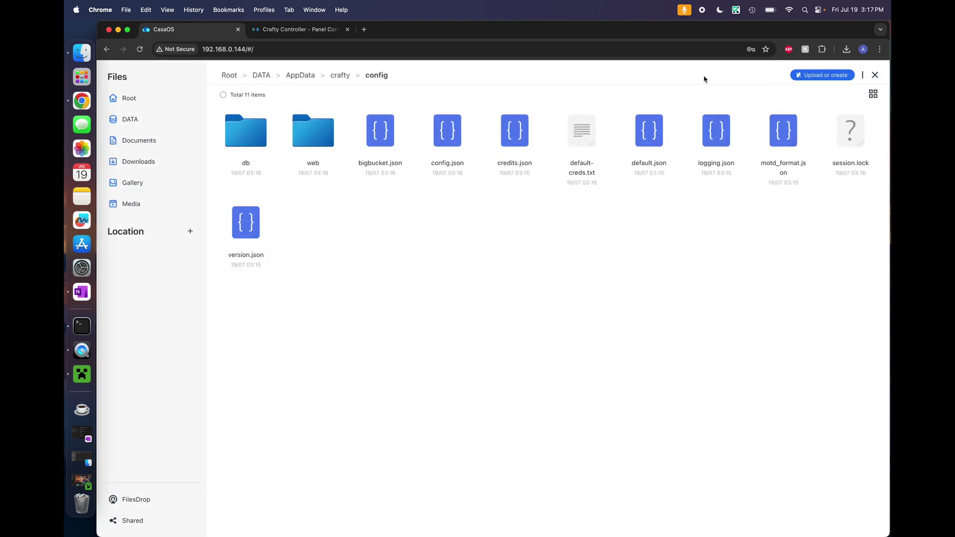
{"action": "left_click", "coordinate": [876, 75]}
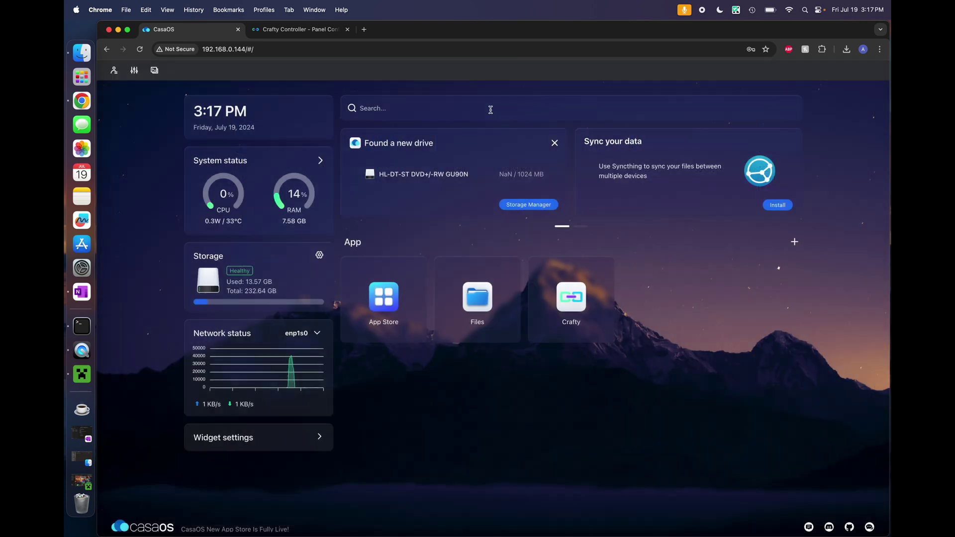
{"action": "left_click", "coordinate": [281, 31]}
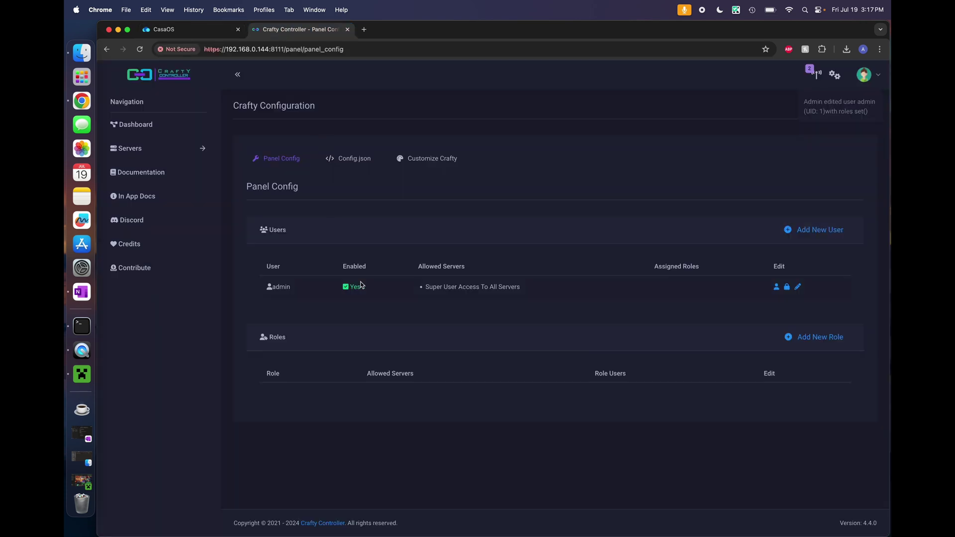
{"action": "left_click", "coordinate": [135, 155]}
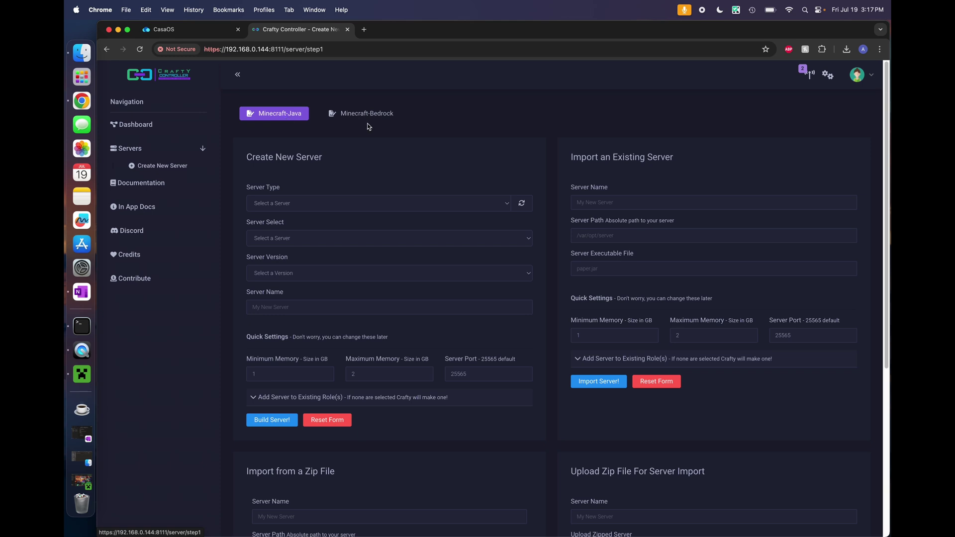
Choose a Minecraft server with paper software, version 1.21
{"action": "left_click", "coordinate": [314, 204]}
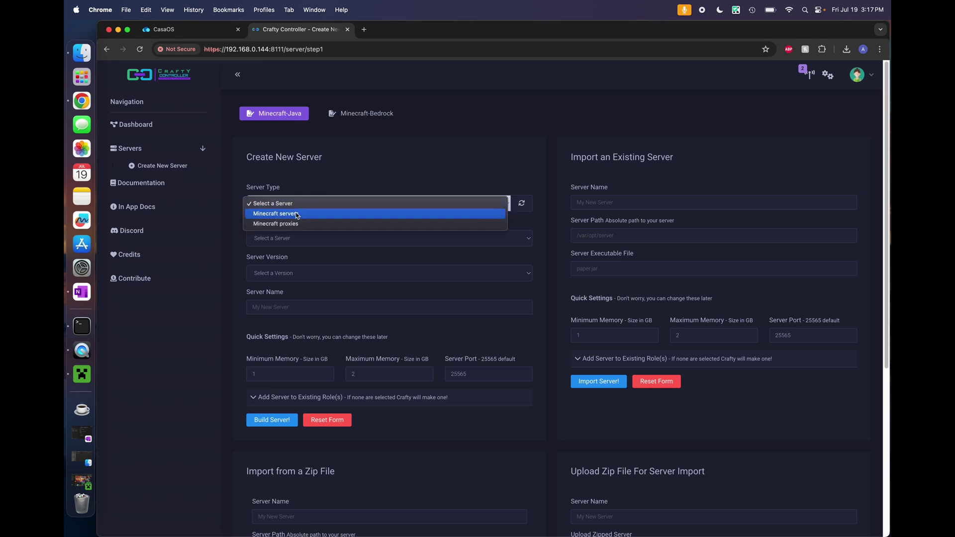
{"action": "left_click", "coordinate": [297, 214]}
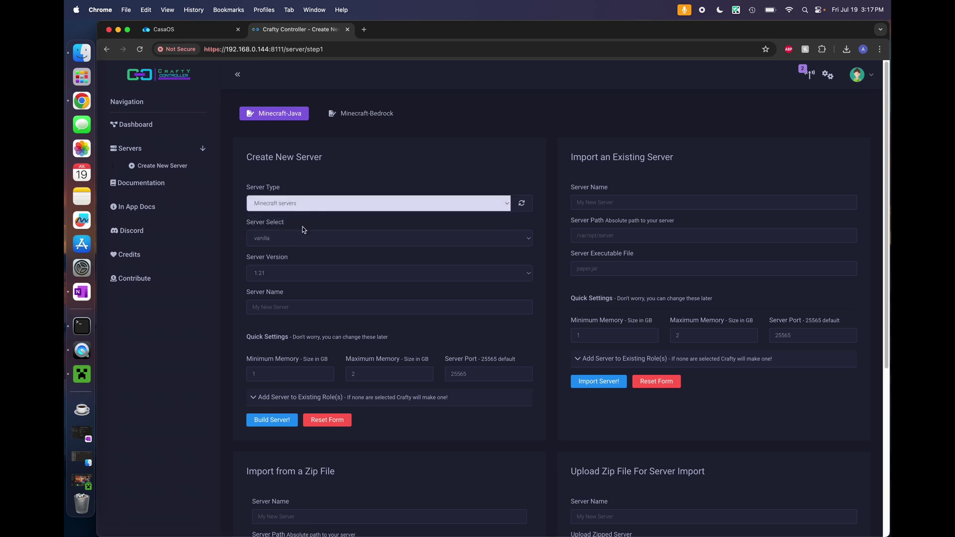
{"action": "left_click", "coordinate": [291, 247]}
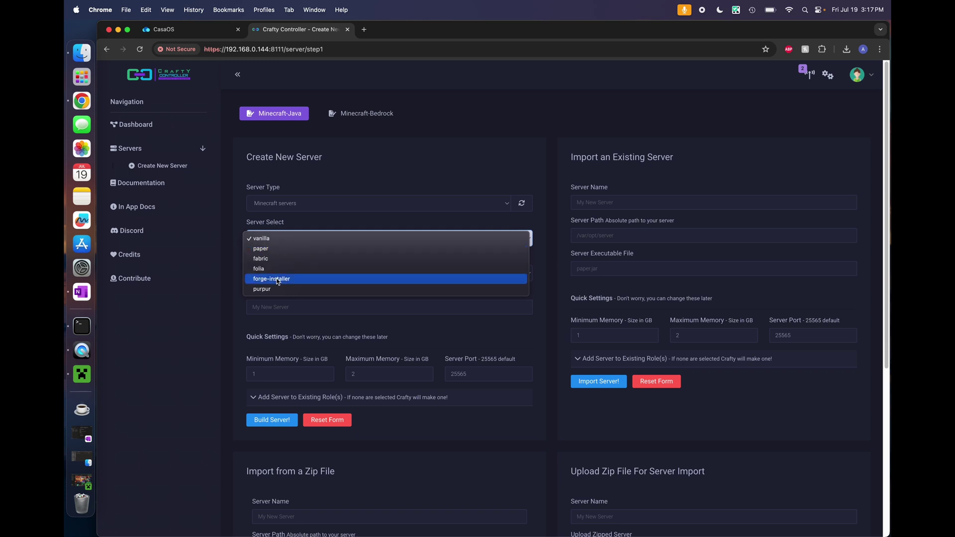
{"action": "left_click", "coordinate": [261, 249]}
{"action": "left_click", "coordinate": [269, 274]}
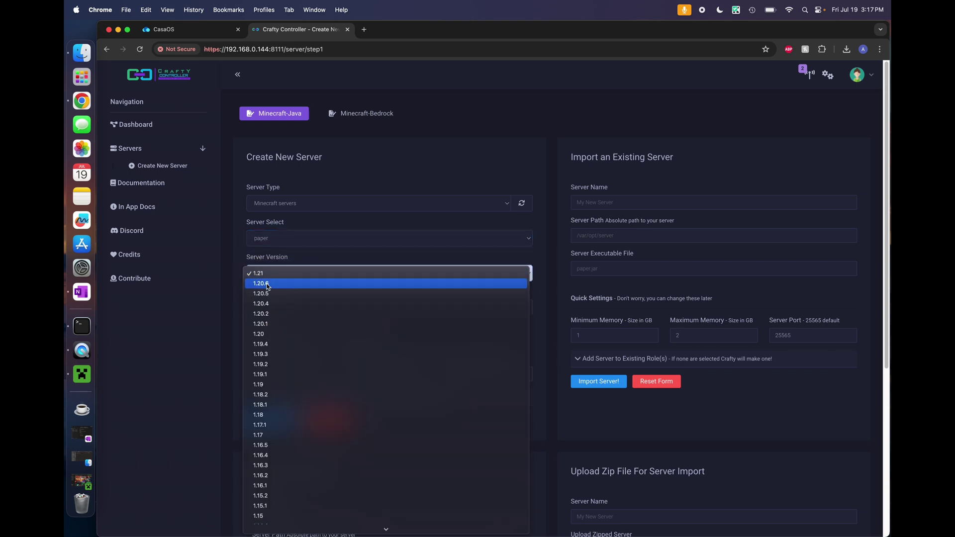
{"action": "left_click", "coordinate": [268, 273]}
Name the server 'New Server', add .5 to Maximum Memory, and build it
{"action": "left_click", "coordinate": [286, 307]}
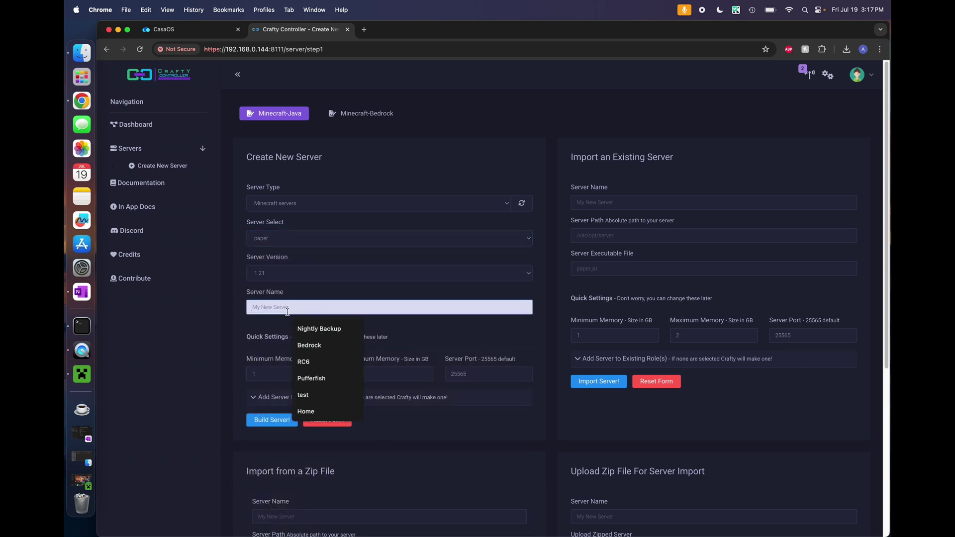
{"action": "type", "text": "New Server"}
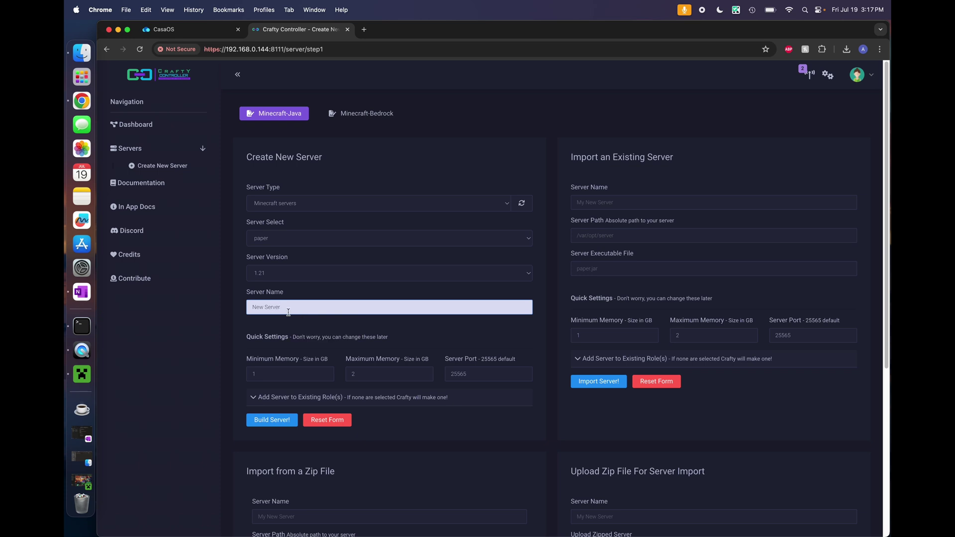
{"action": "left_click", "coordinate": [421, 374]}
{"action": "type", "text": ".5"}
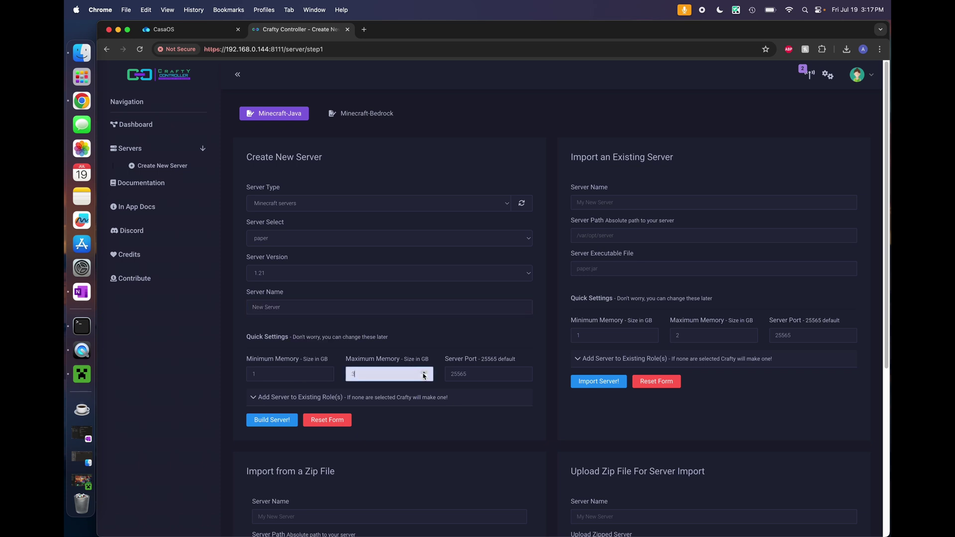
{"action": "left_click", "coordinate": [272, 420]}
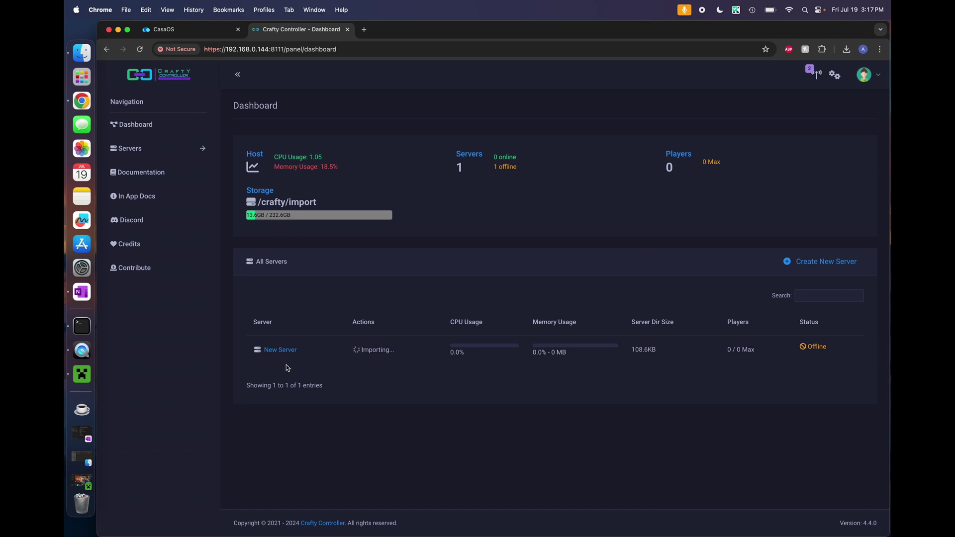
Start New Server from its details page and accept the Minecraft EULA
{"action": "left_click", "coordinate": [279, 351]}
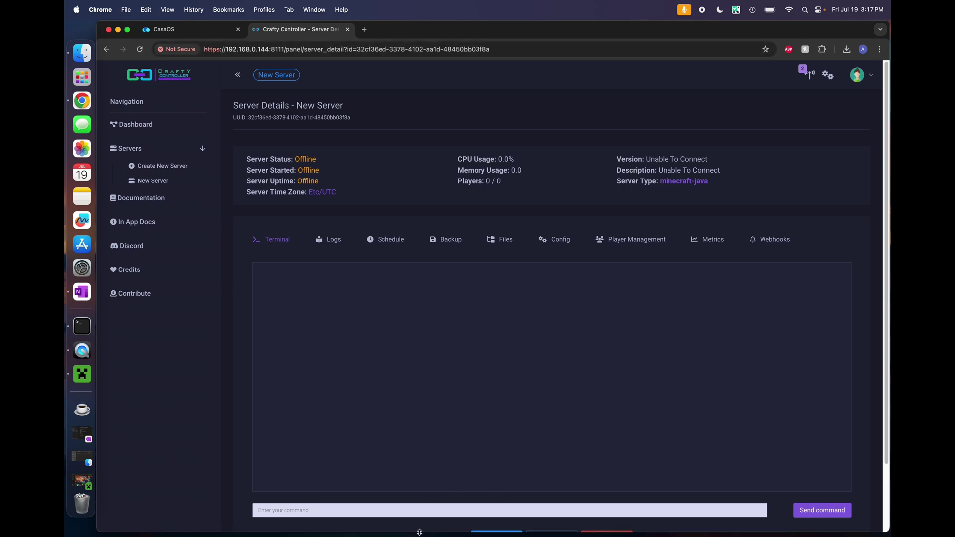
{"action": "scroll", "coordinate": [513, 334], "scroll_direction": "down", "scroll_amount": 3}
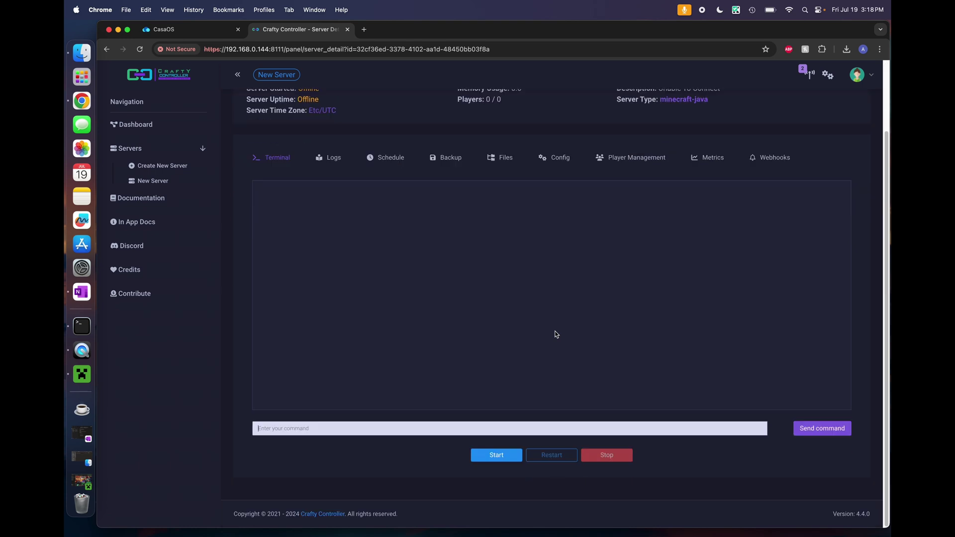
{"action": "left_click", "coordinate": [497, 459]}
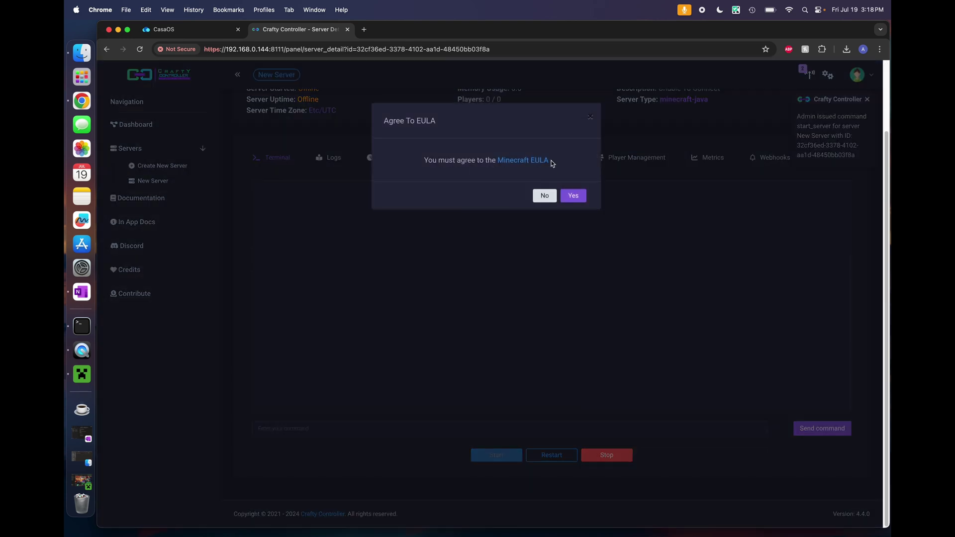
{"action": "left_click", "coordinate": [579, 196]}
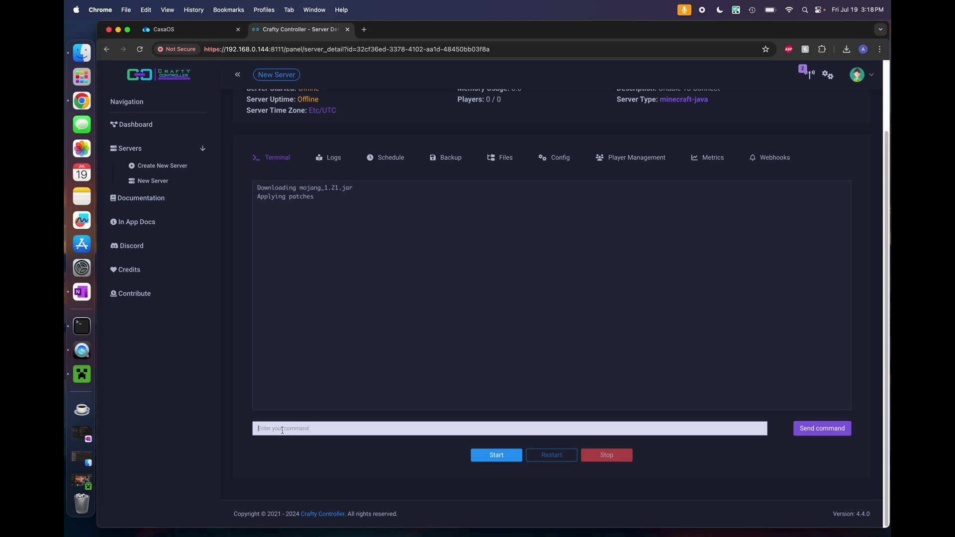
Launch Minecraft Java Edition 1.21 from the launcher and bring the game window forward
{"action": "left_click", "coordinate": [76, 370]}
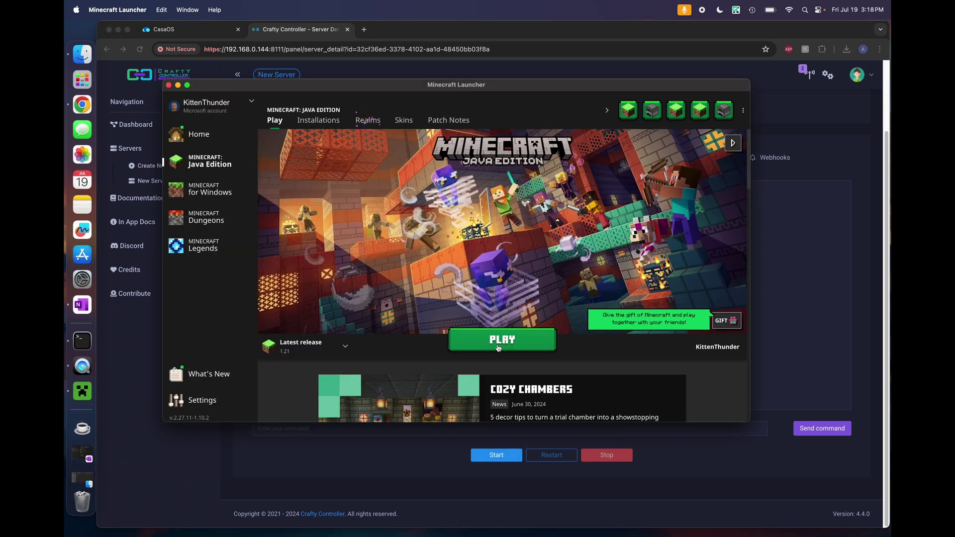
{"action": "left_click", "coordinate": [501, 348]}
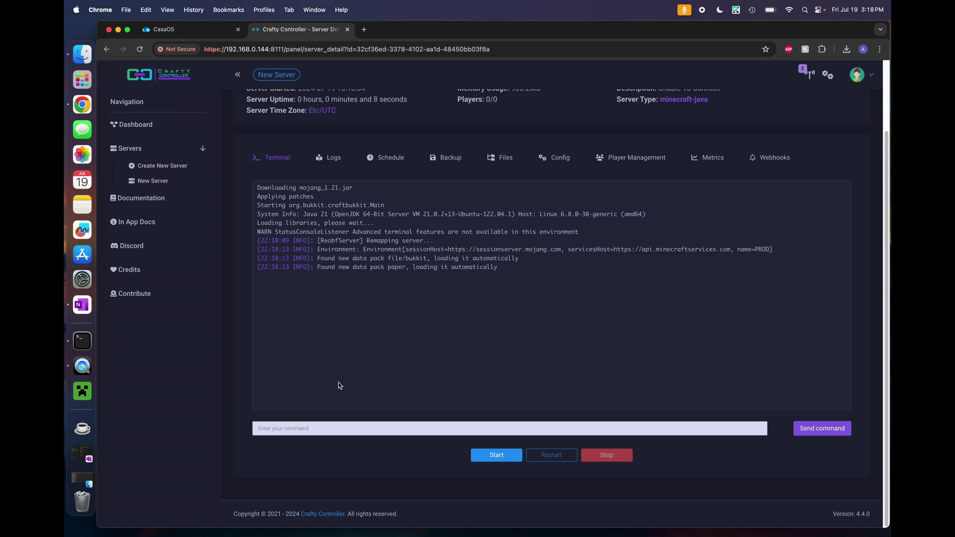
{"action": "left_click", "coordinate": [339, 386]}
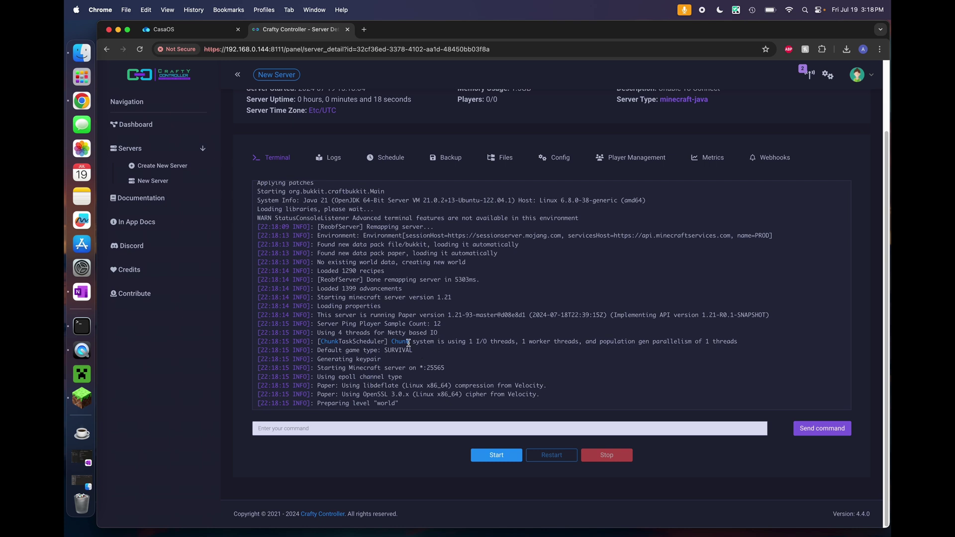
{"action": "left_click", "coordinate": [83, 401]}
Add a multiplayer server entry named 'New local' with address 192.168.0.144, then select it
{"action": "left_click", "coordinate": [477, 288]}
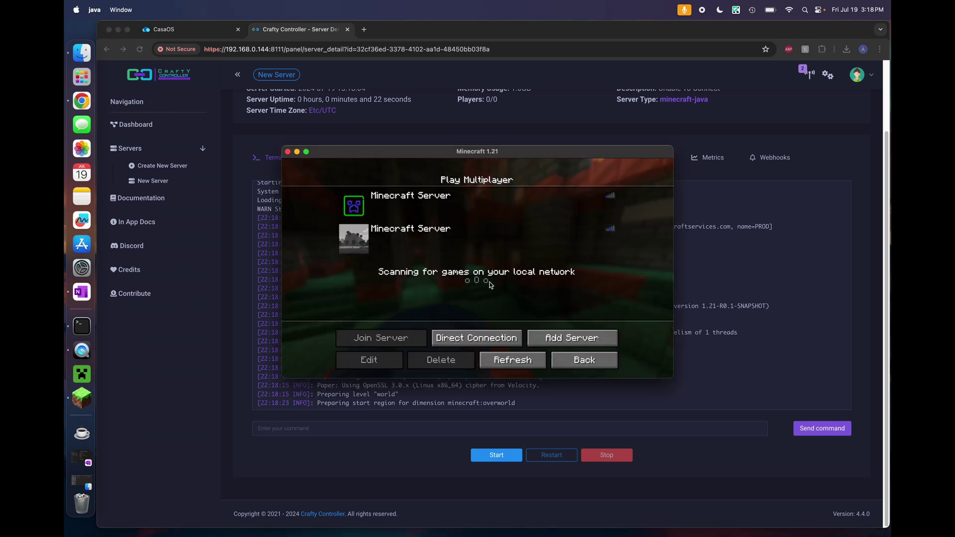
{"action": "left_click", "coordinate": [572, 339]}
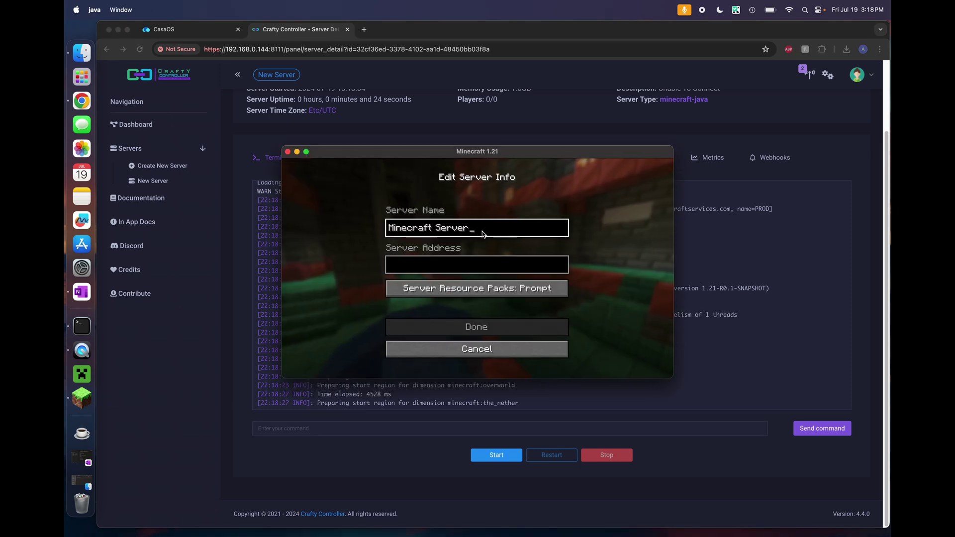
{"action": "key", "text": "BackSpace"}
{"action": "key", "text": "BackSpace"}
{"action": "key", "text": "BackSpace"}
{"action": "key", "text": "BackSpace"}
{"action": "key", "text": "BackSpace"}
{"action": "key", "text": "BackSpace"}
{"action": "key", "text": "BackSpace"}
{"action": "key", "text": "BackSpace"}
{"action": "key", "text": "BackSpace"}
{"action": "key", "text": "BackSpace"}
{"action": "key", "text": "BackSpace"}
{"action": "key", "text": "BackSpace"}
{"action": "key", "text": "BackSpace"}
{"action": "key", "text": "BackSpace"}
{"action": "key", "text": "BackSpace"}
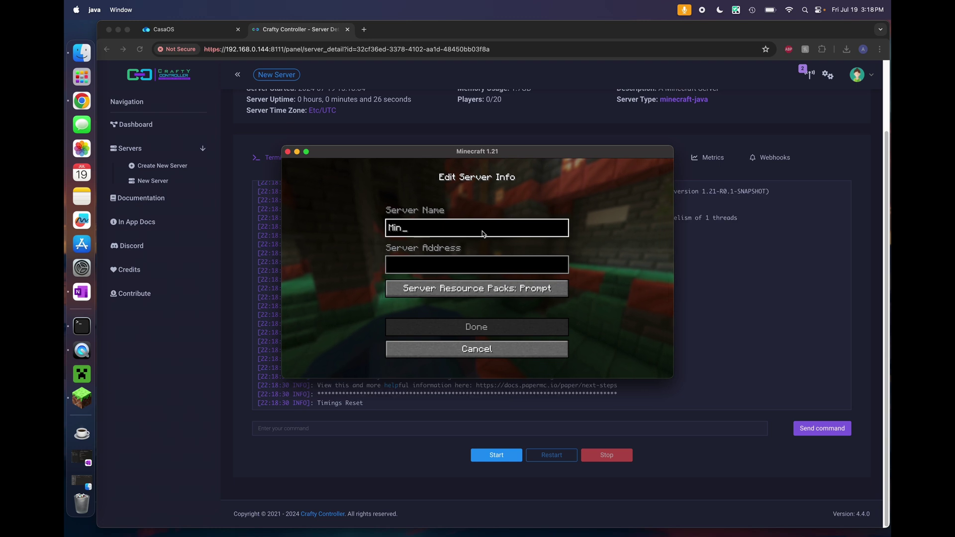
{"action": "type", "text": "New local"}
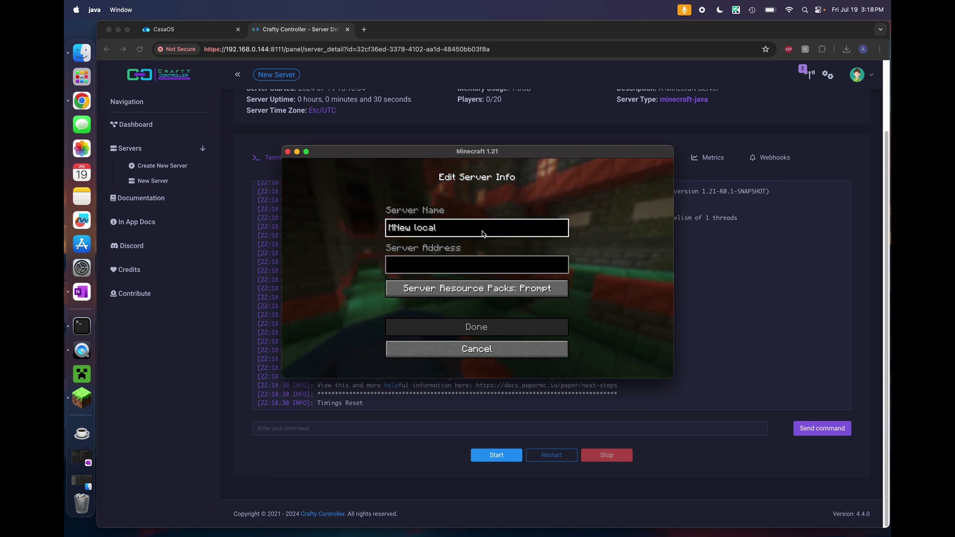
{"action": "key", "text": "Home"}
{"action": "key", "text": "Delete"}
{"action": "left_click", "coordinate": [479, 269]}
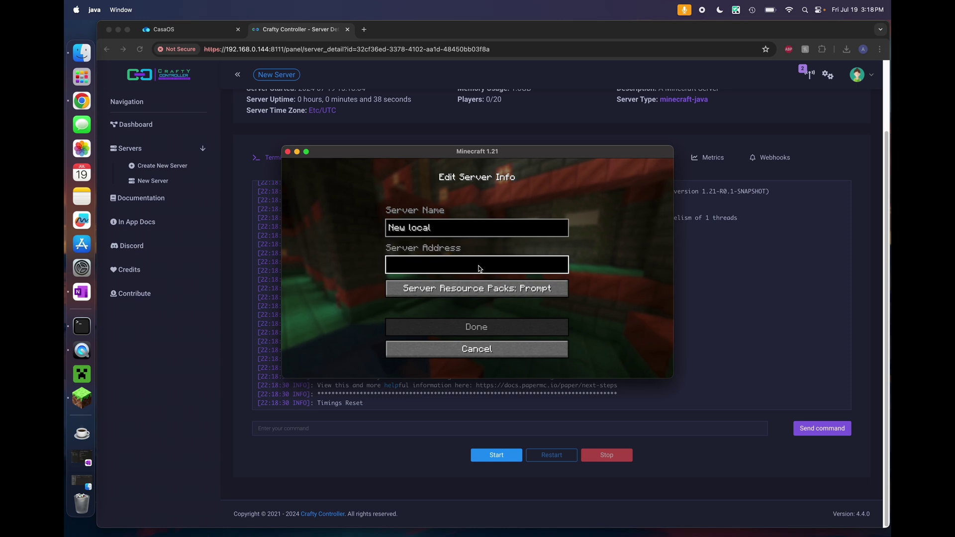
{"action": "type", "text": "192.1"}
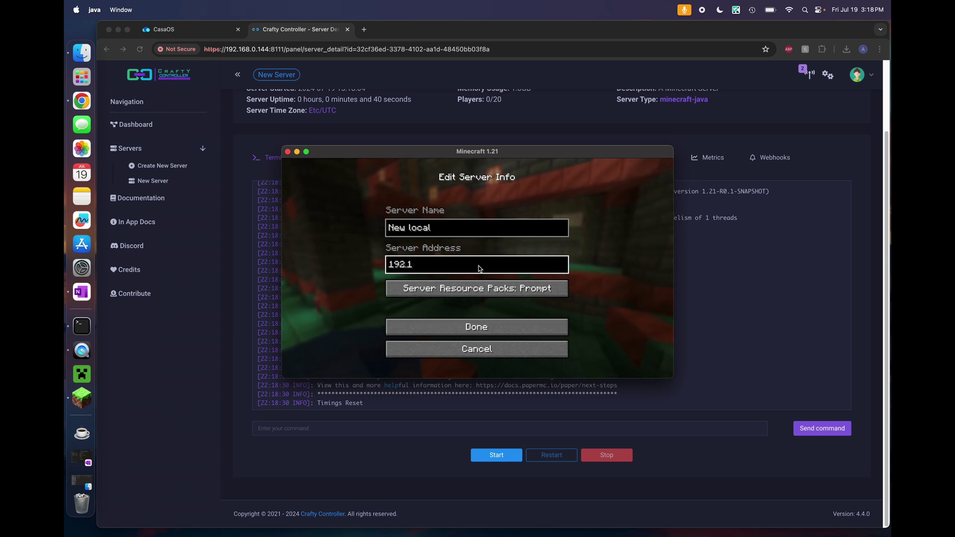
{"action": "type", "text": "68.0.144"}
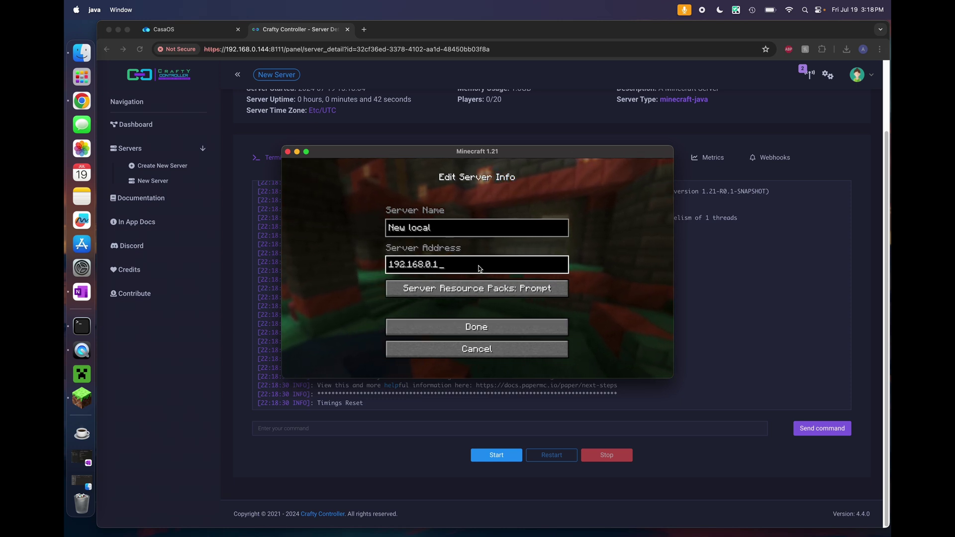
{"action": "left_click", "coordinate": [475, 328]}
{"action": "left_click", "coordinate": [493, 271]}
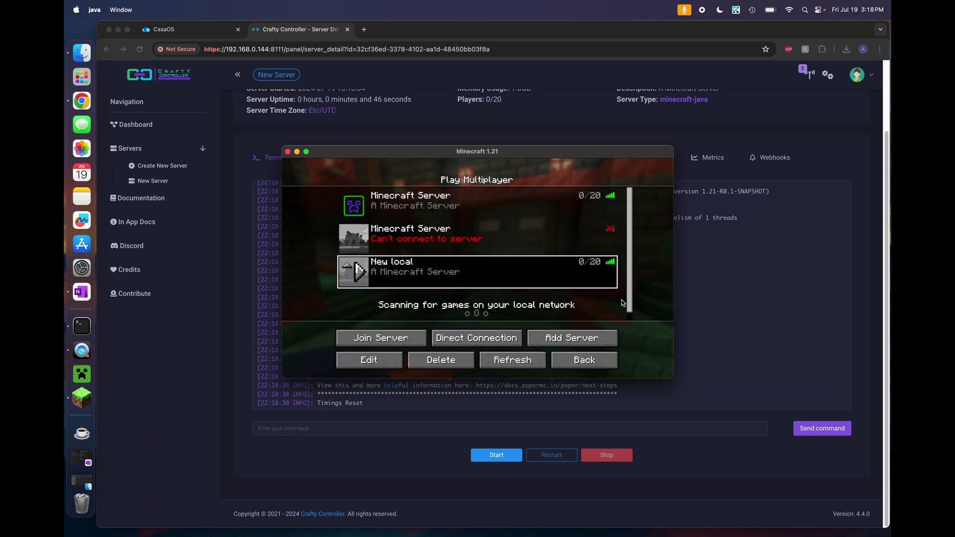
Join the New local server, mine the grass block ahead and walk toward the tree
{"action": "double_click", "coordinate": [507, 154]}
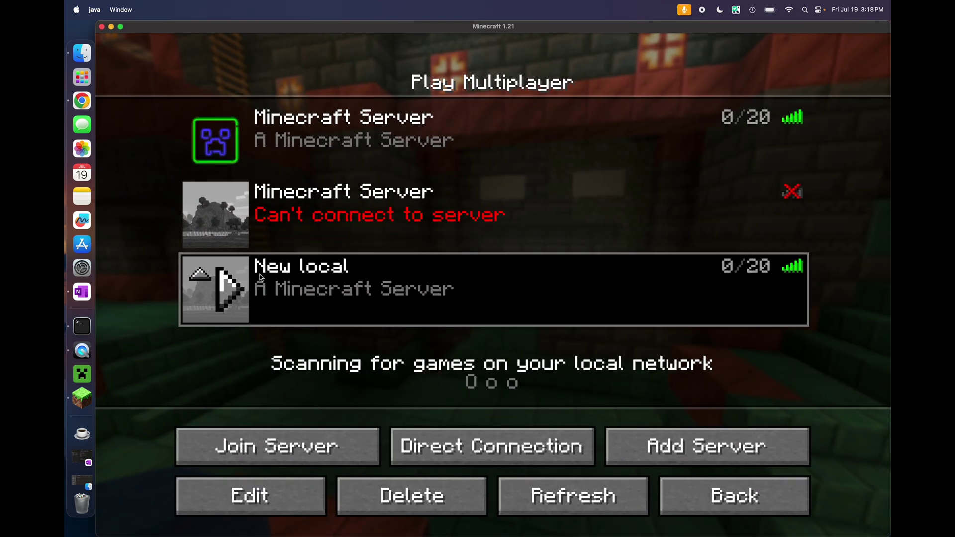
{"action": "left_click", "coordinate": [234, 287]}
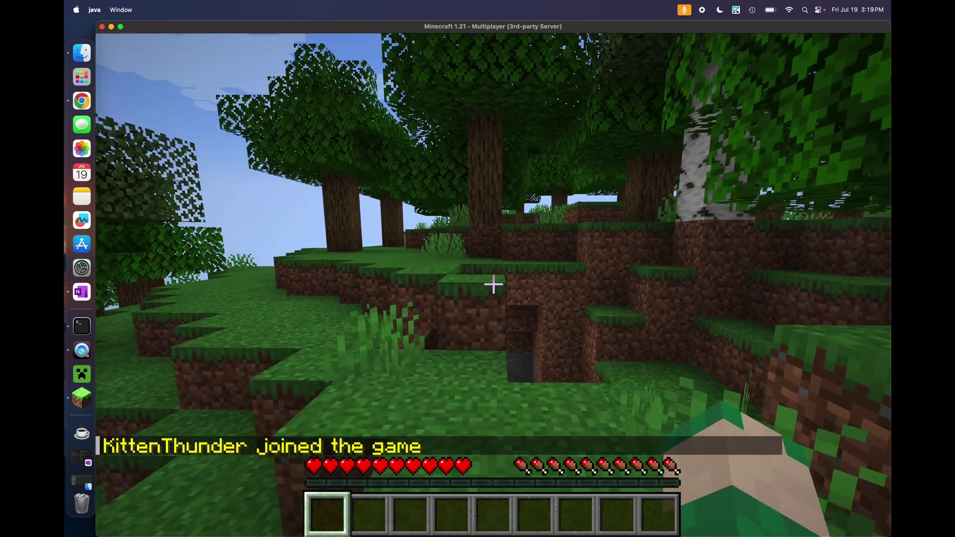
{"action": "left_click_drag", "start_coordinate": [493, 284], "coordinate": [494, 285]}
{"action": "key", "text": "w"}
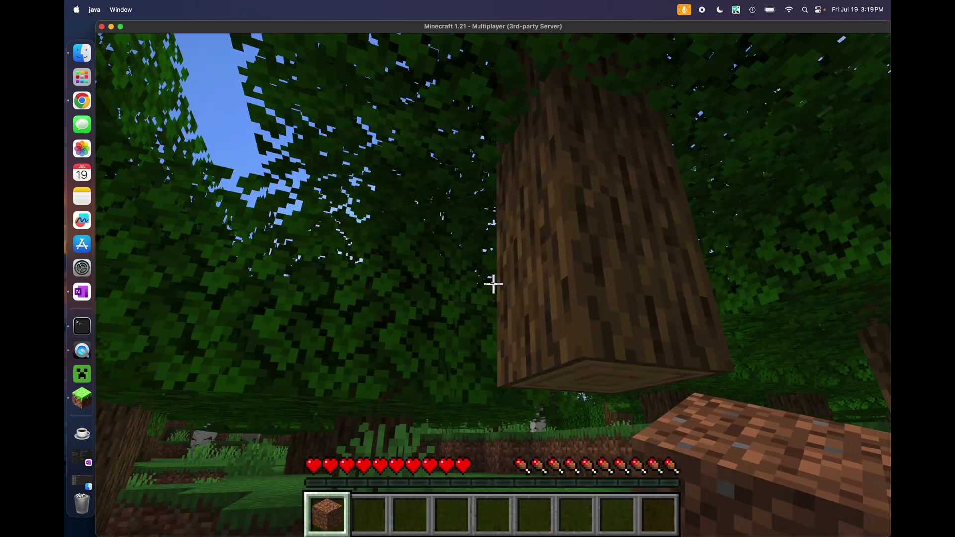
Pause and minimize Minecraft, returning to the server terminal in Chrome
{"action": "key", "text": "Escape"}
{"action": "left_click", "coordinate": [112, 27]}
{"action": "left_click", "coordinate": [598, 435]}
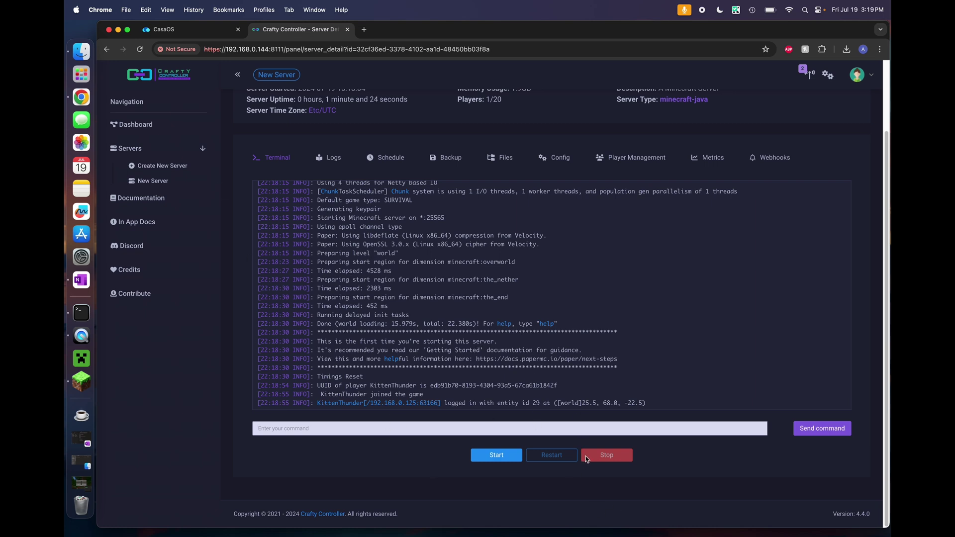
Stop New Server from its Crafty Controller terminal page
{"action": "left_click", "coordinate": [484, 431]}
{"action": "left_click", "coordinate": [501, 460]}
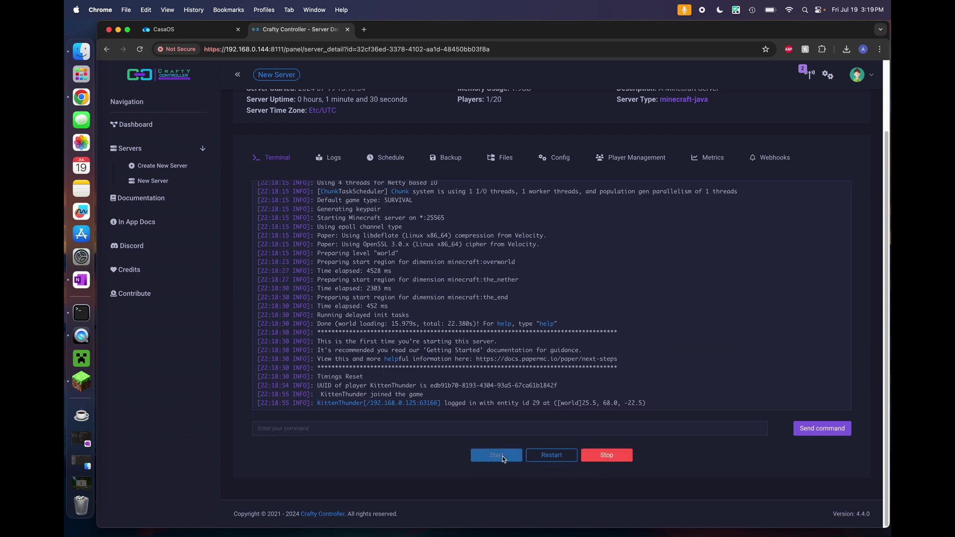
{"action": "left_click", "coordinate": [606, 456]}
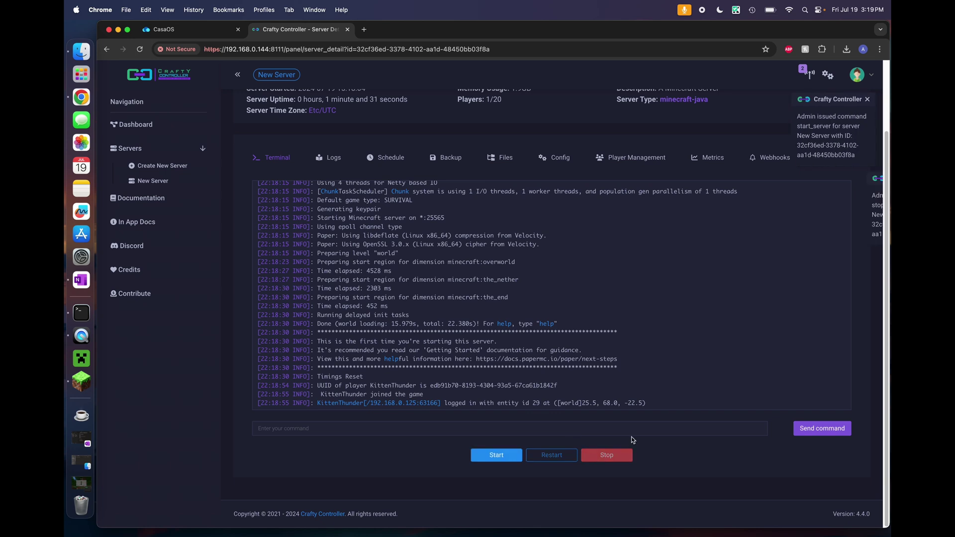
{"action": "left_click", "coordinate": [405, 428]}
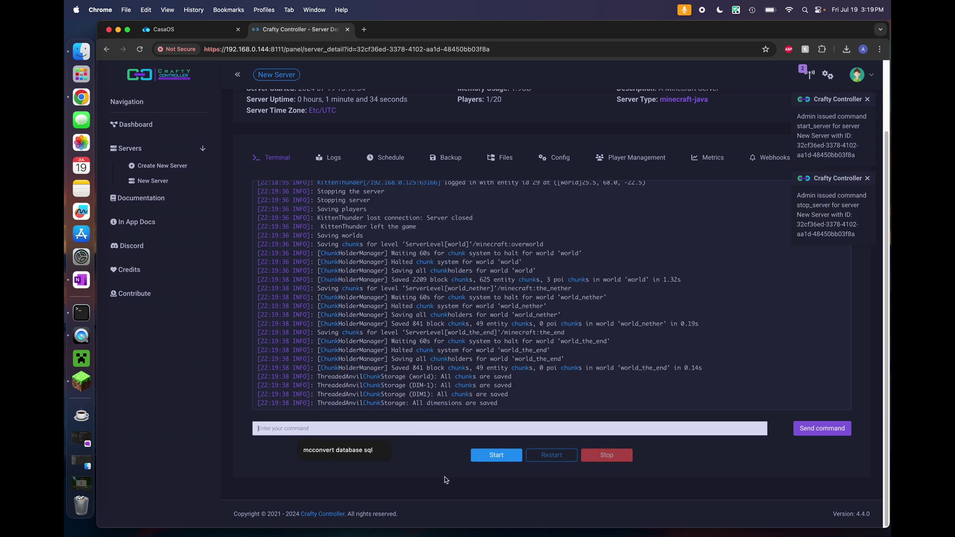
{"action": "mouse_move", "coordinate": [245, 34]}
{"action": "left_mouse_down"}
{"action": "mouse_move", "coordinate": [244, 505]}
{"action": "mouse_move", "coordinate": [229, 34]}
{"action": "left_mouse_up"}
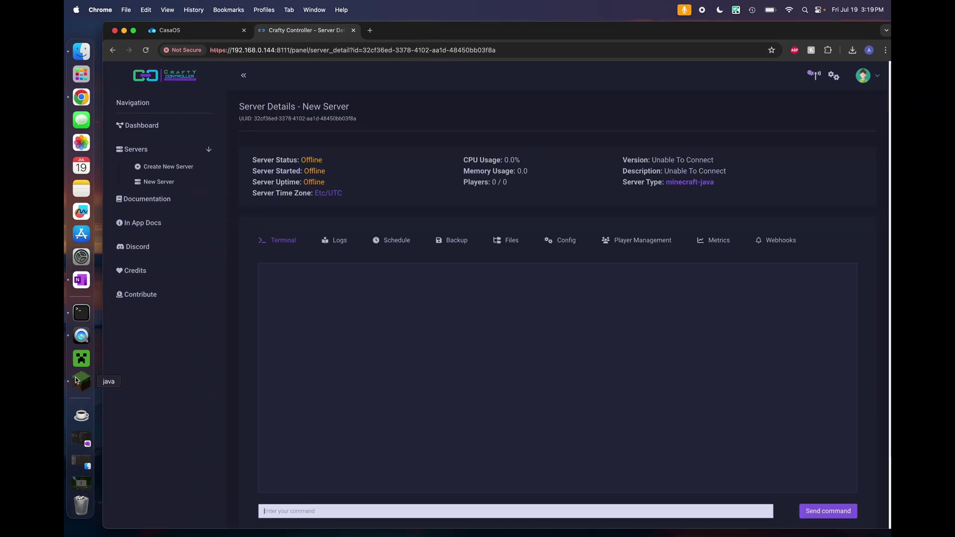
Send the disconnected game back to the server list, minimize it, and view the server's files
{"action": "left_click", "coordinate": [81, 381]}
{"action": "left_click", "coordinate": [468, 350]}
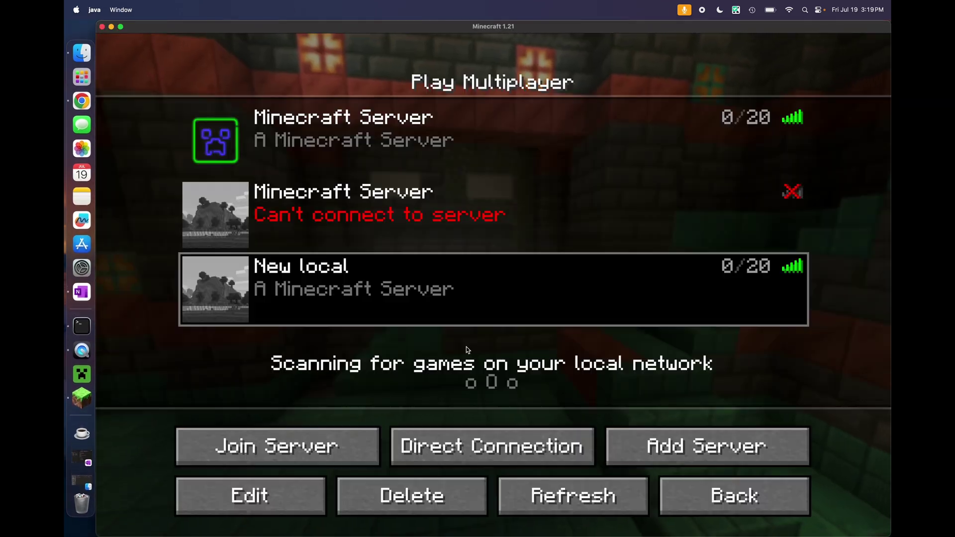
{"action": "left_click", "coordinate": [111, 27]}
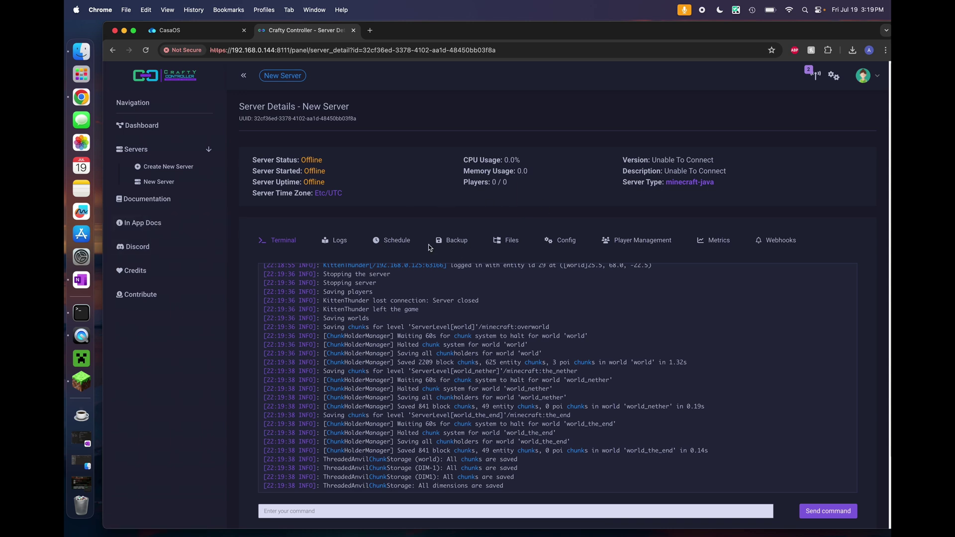
{"action": "left_click", "coordinate": [507, 241]}
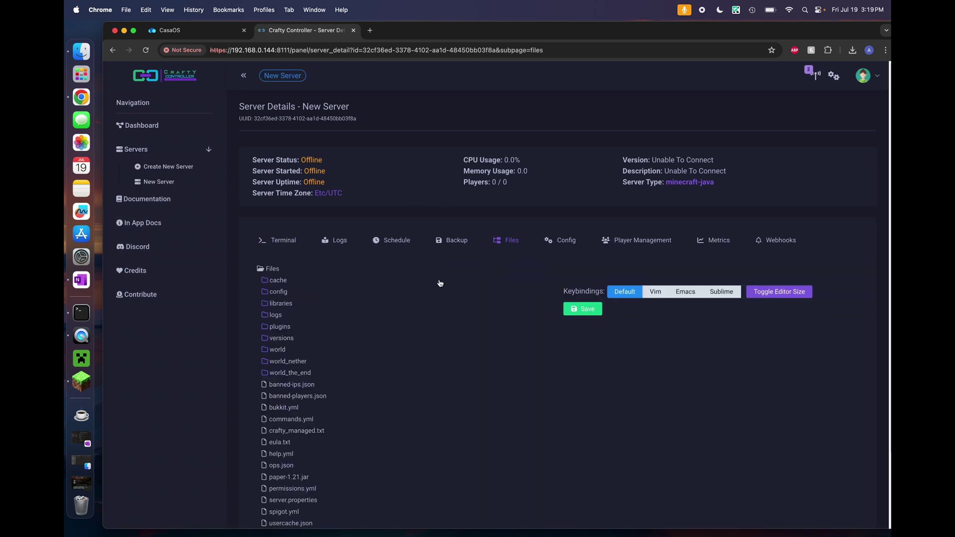
Upload playit-minecraft-plugin.jar from Downloads into the server's plugins folder
{"action": "scroll", "coordinate": [440, 284], "scroll_direction": "down", "scroll_amount": 3}
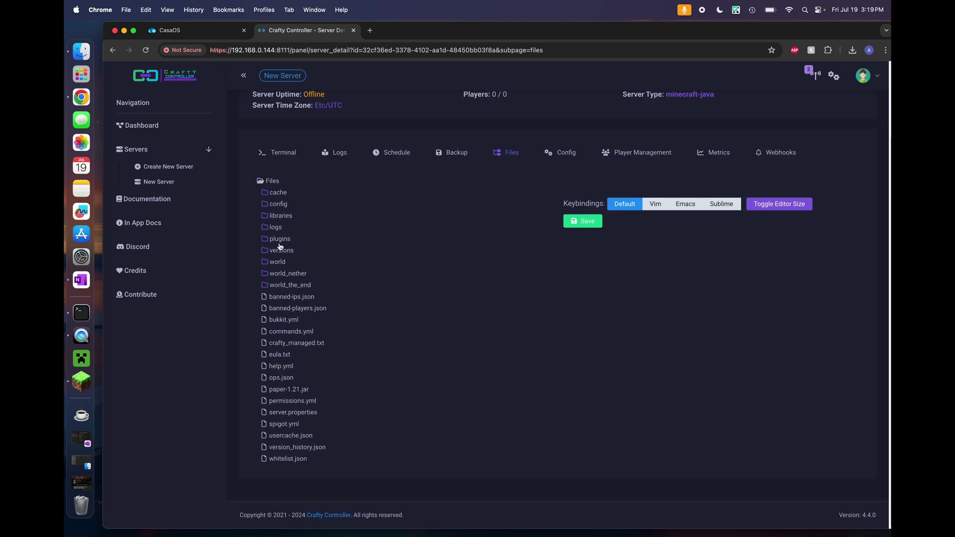
{"action": "right_click", "coordinate": [280, 243]}
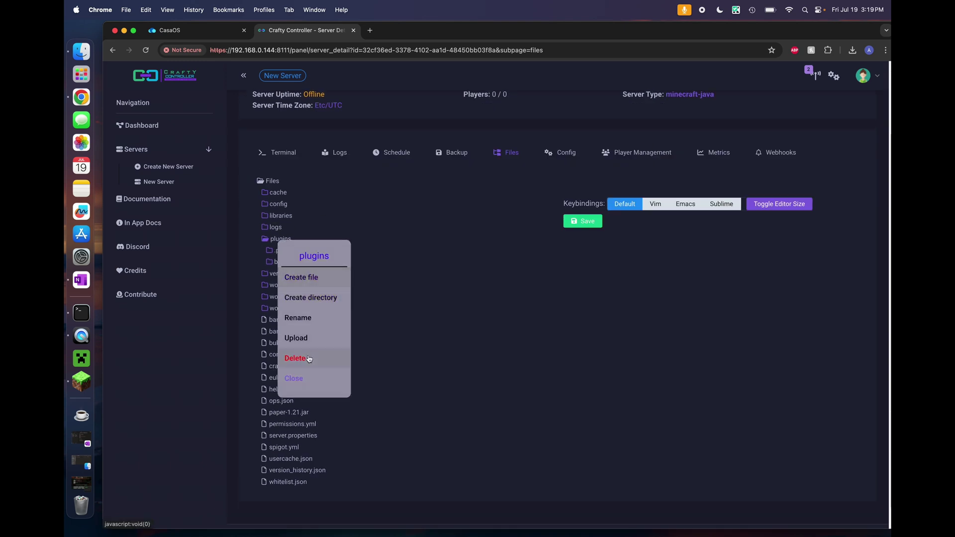
{"action": "left_click", "coordinate": [480, 177]}
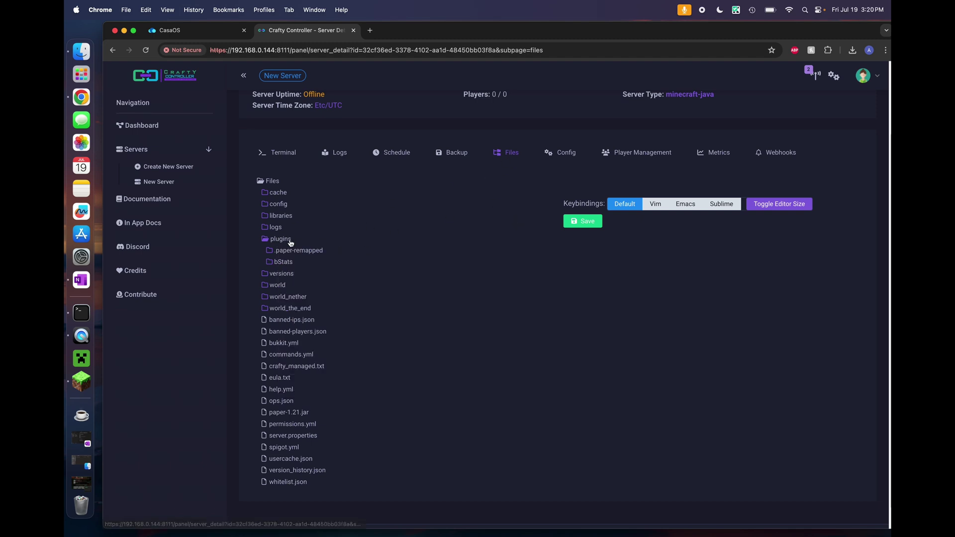
{"action": "right_click", "coordinate": [287, 242]}
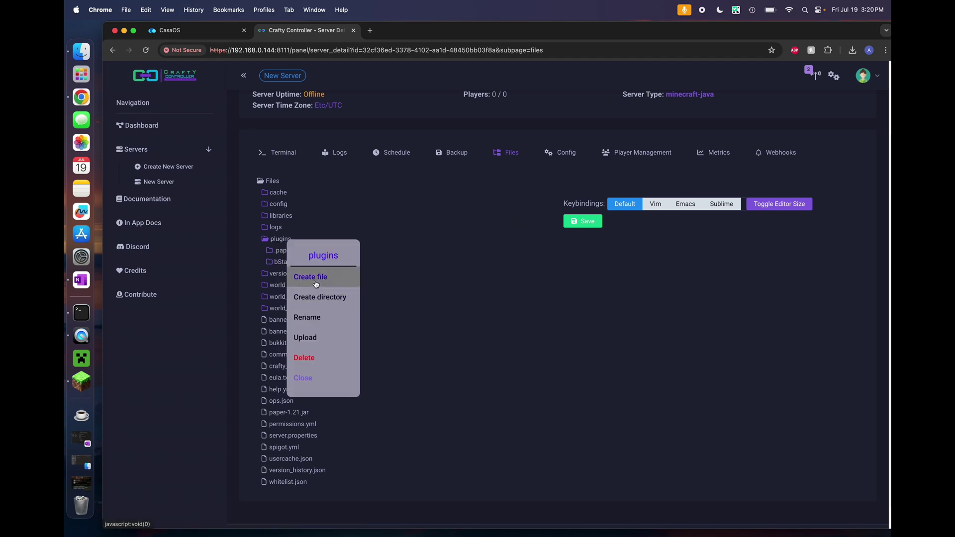
{"action": "left_click", "coordinate": [305, 338]}
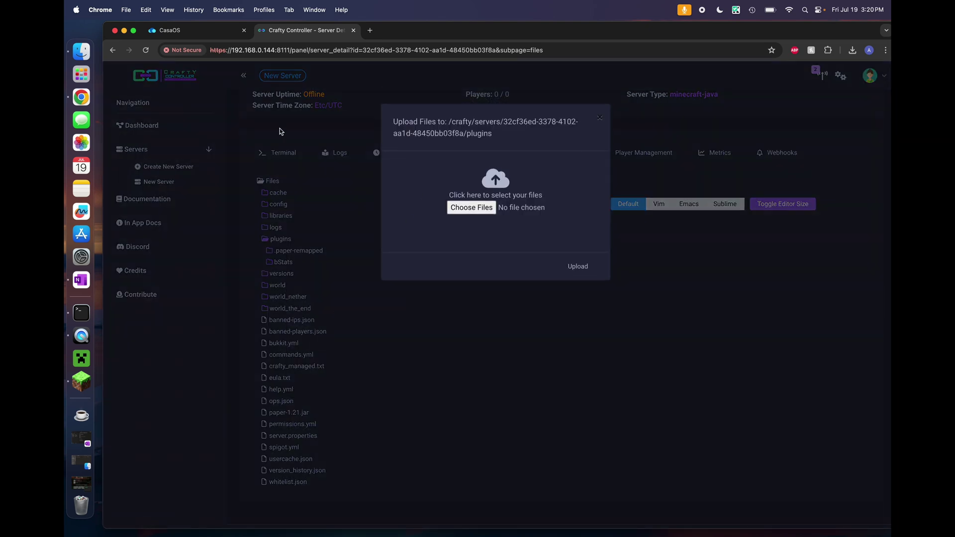
{"action": "left_click", "coordinate": [467, 211]}
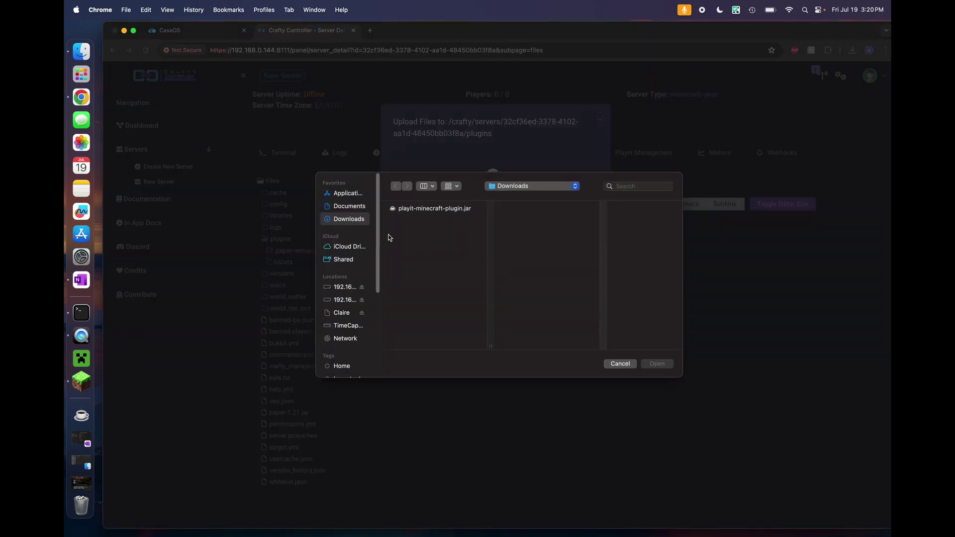
{"action": "left_click", "coordinate": [413, 209]}
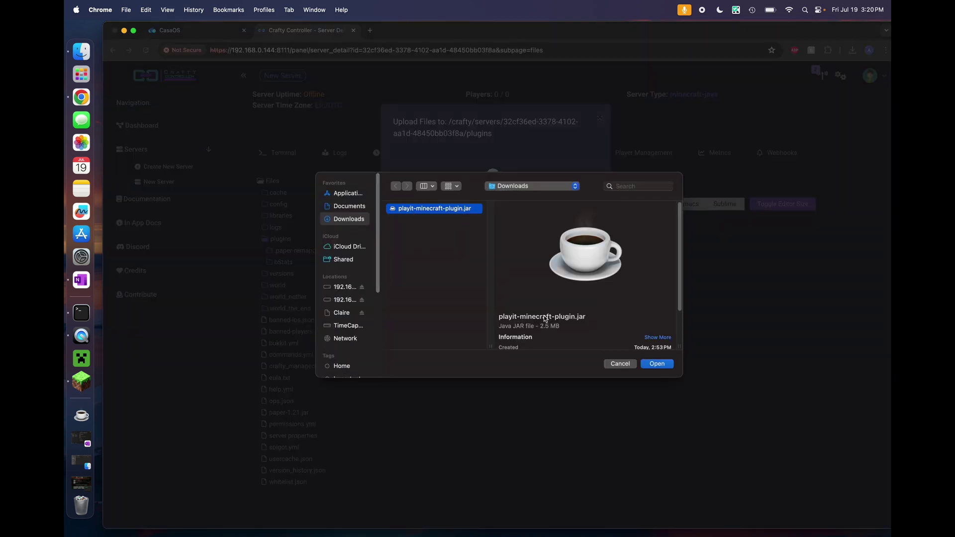
{"action": "left_click", "coordinate": [655, 366]}
{"action": "left_click", "coordinate": [578, 278]}
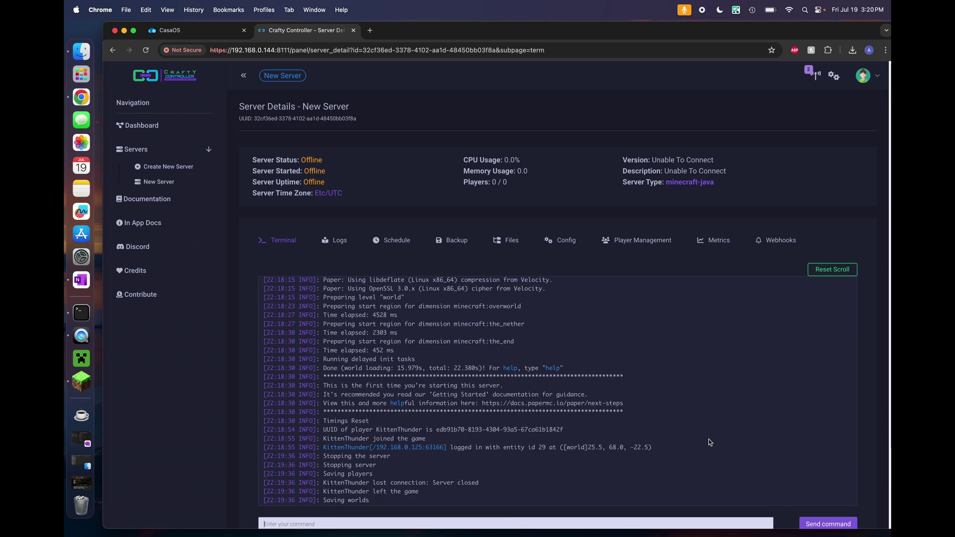
Start the server and open the playit.gg claim link from its log in a new tab
{"action": "scroll", "coordinate": [427, 133], "scroll_direction": "down", "scroll_amount": 3}
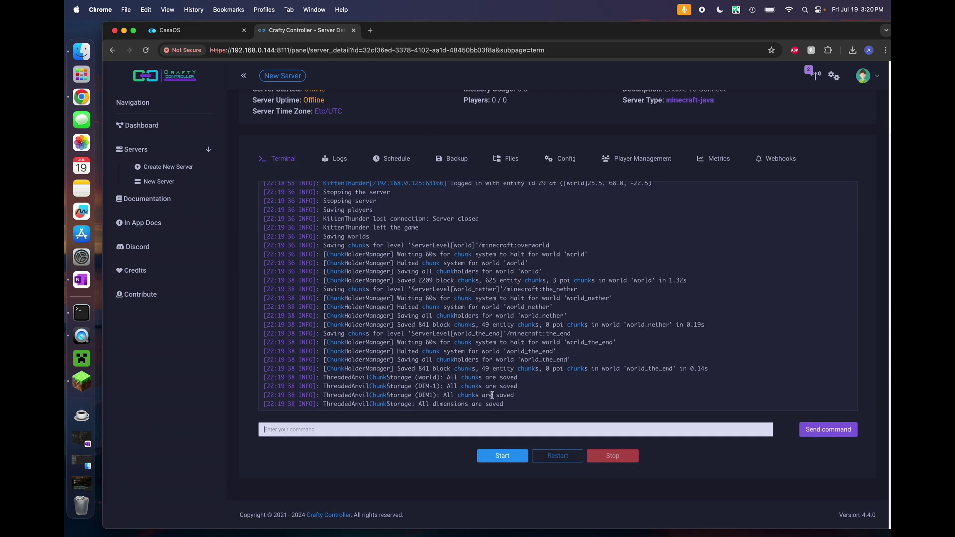
{"action": "left_click", "coordinate": [503, 456]}
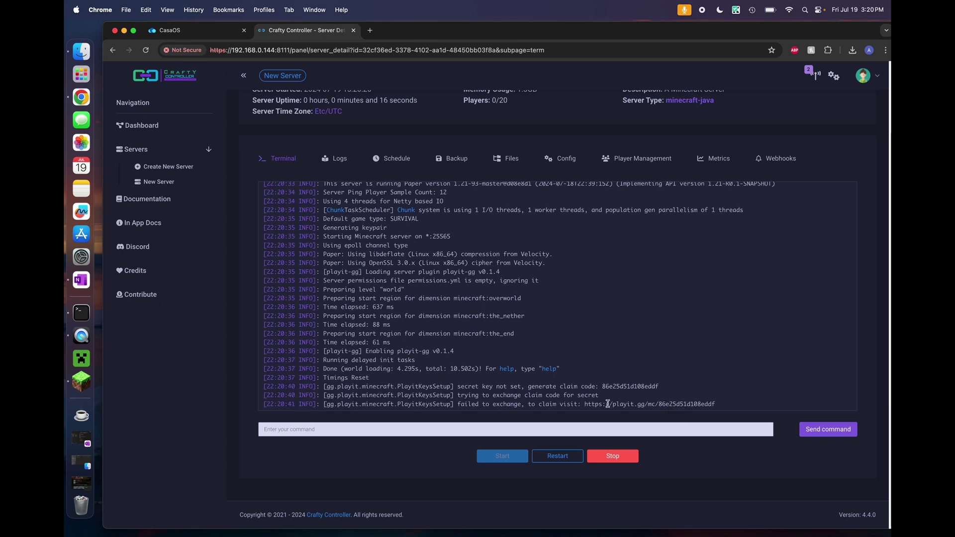
{"action": "left_click_drag", "start_coordinate": [716, 386], "coordinate": [586, 387]}
{"action": "right_click", "coordinate": [586, 386]}
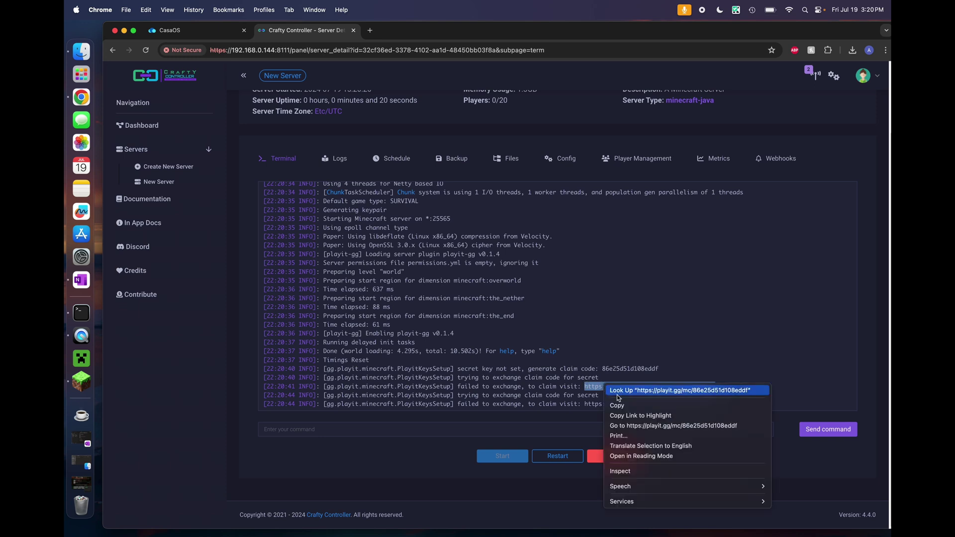
{"action": "left_click", "coordinate": [661, 426]}
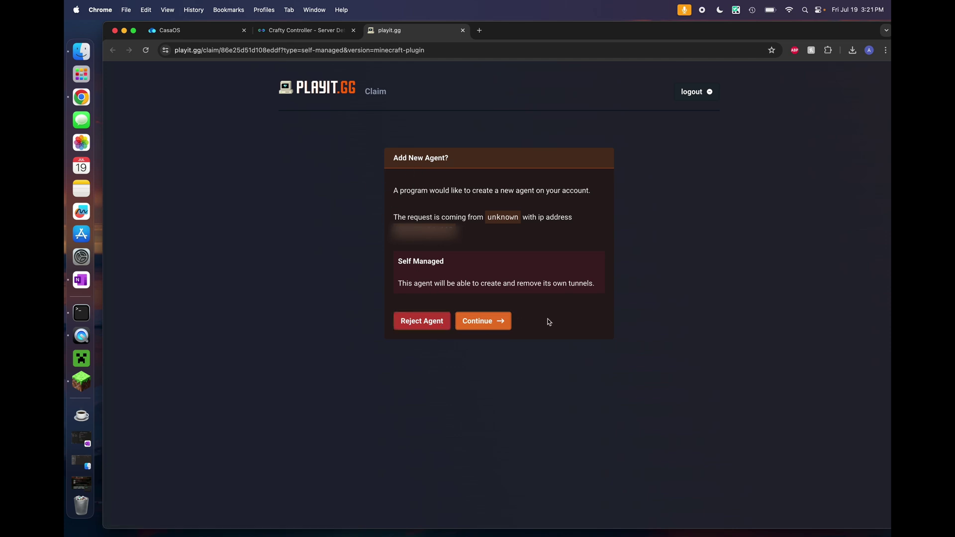
Add a new self-managed playit.gg agent named 'Mine'
{"action": "left_click", "coordinate": [494, 321]}
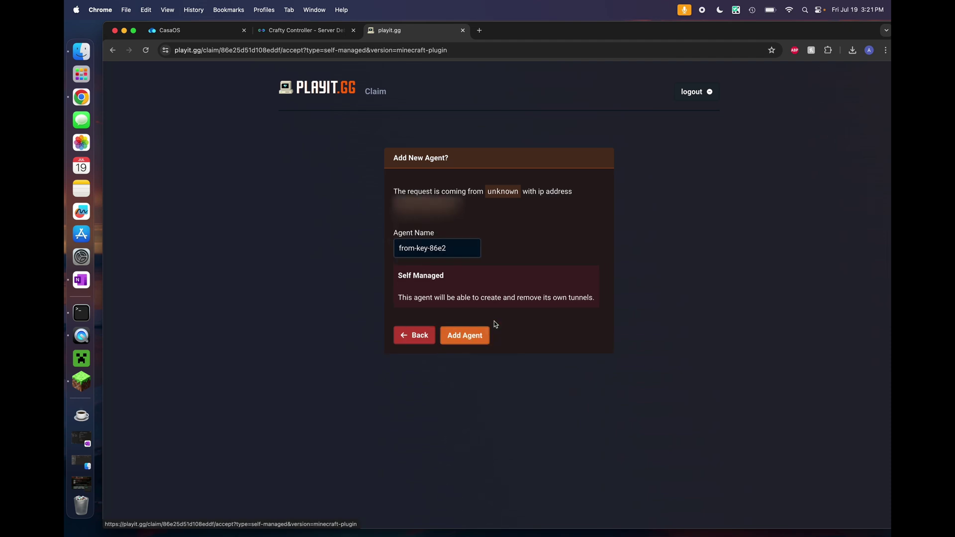
{"action": "triple_click", "coordinate": [444, 247]}
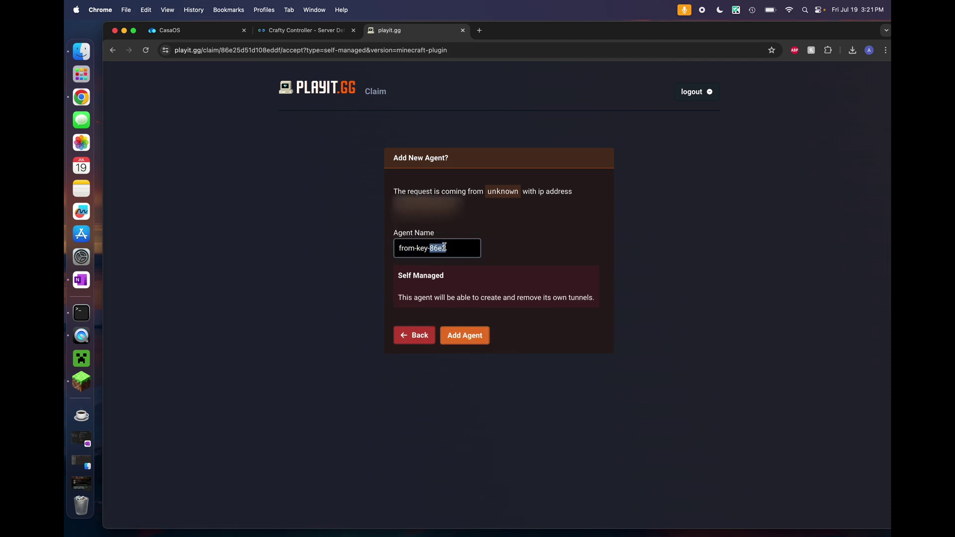
{"action": "type", "text": "Minecraft"}
{"action": "left_click", "coordinate": [478, 329]}
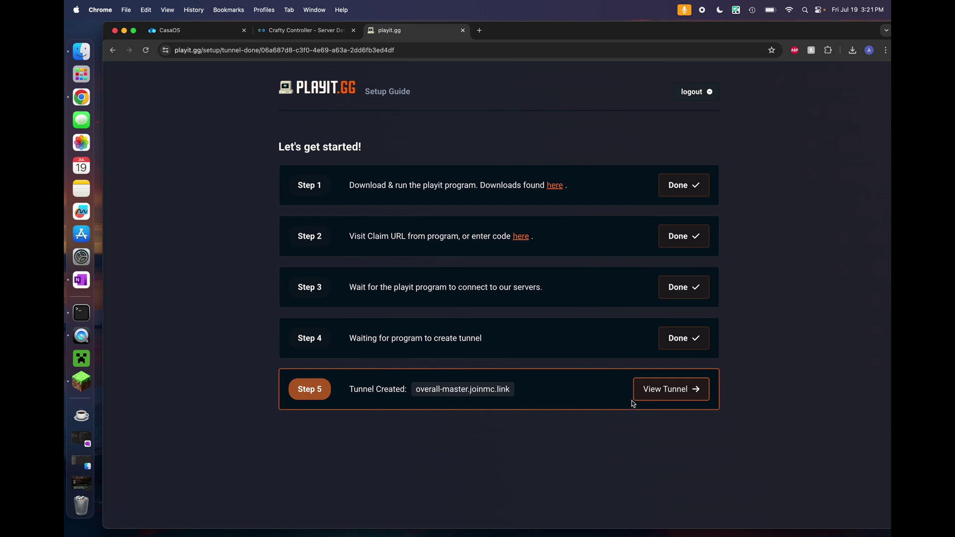
View the overall-master.joinmc.link tunnel details: 181.ip.ply.gg, port 1029
{"action": "left_click", "coordinate": [465, 397]}
{"action": "left_click", "coordinate": [688, 390]}
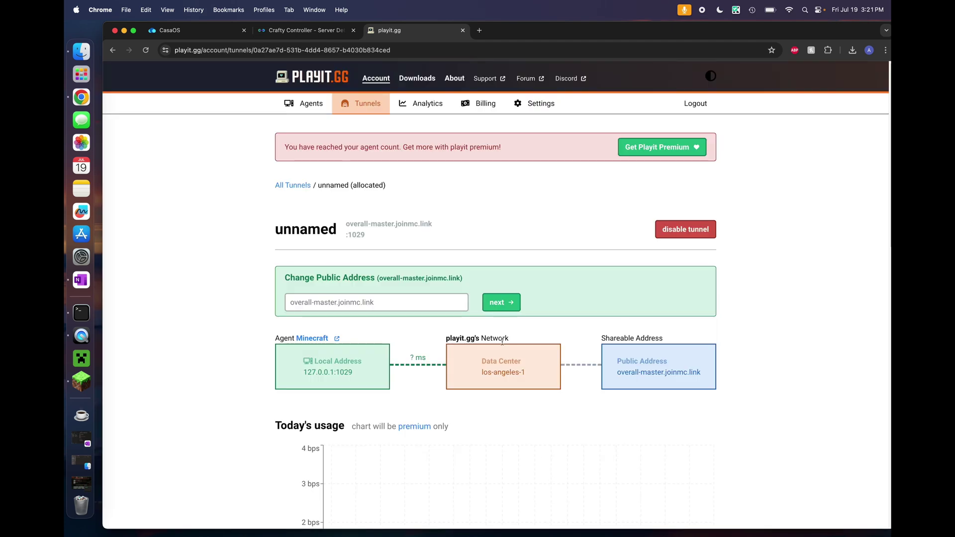
{"action": "scroll", "coordinate": [407, 313], "scroll_direction": "down", "scroll_amount": 12}
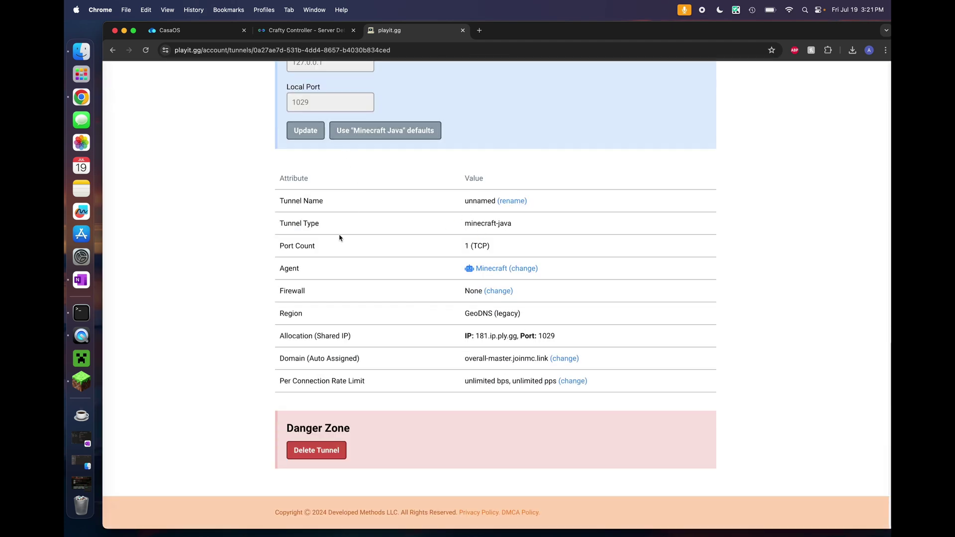
{"action": "left_click", "coordinate": [305, 31]}
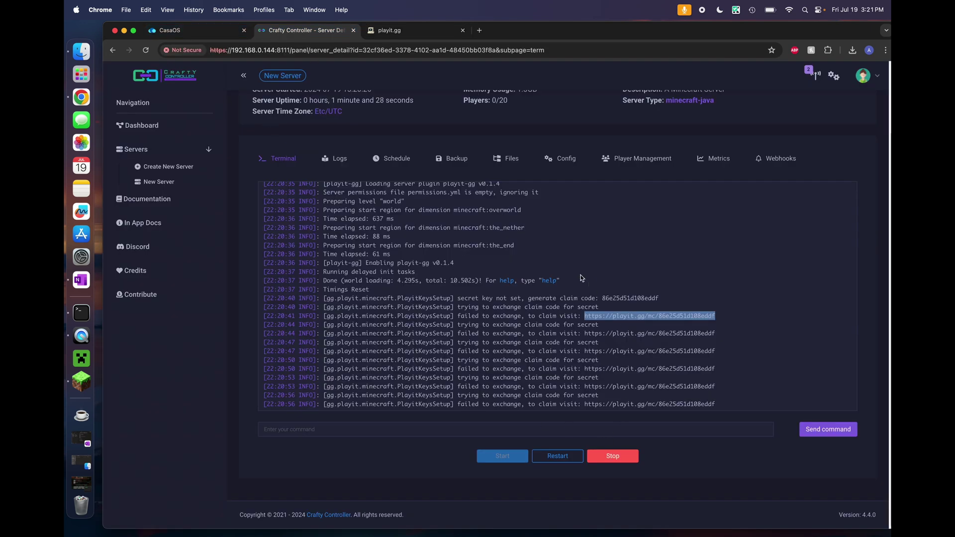
{"action": "left_click", "coordinate": [425, 31]}
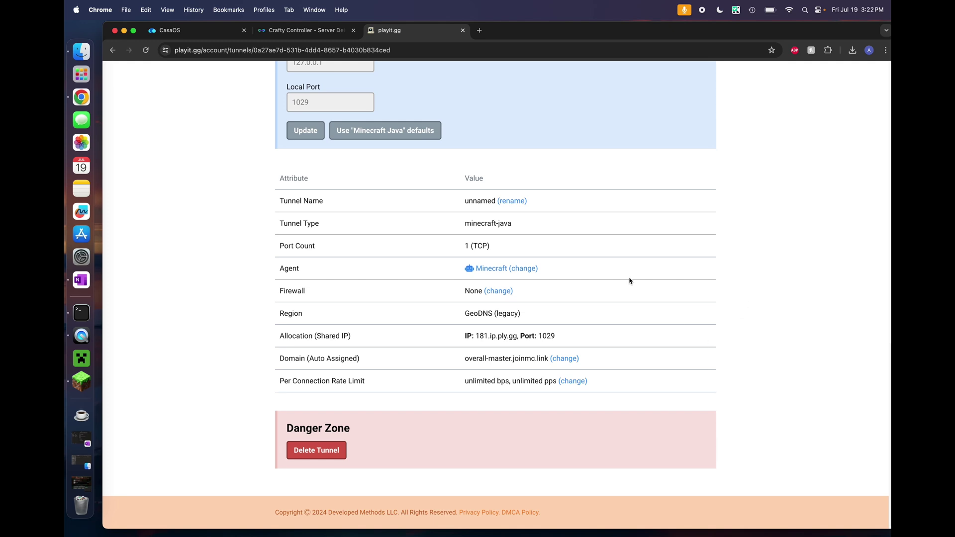
{"action": "left_click", "coordinate": [80, 383]}
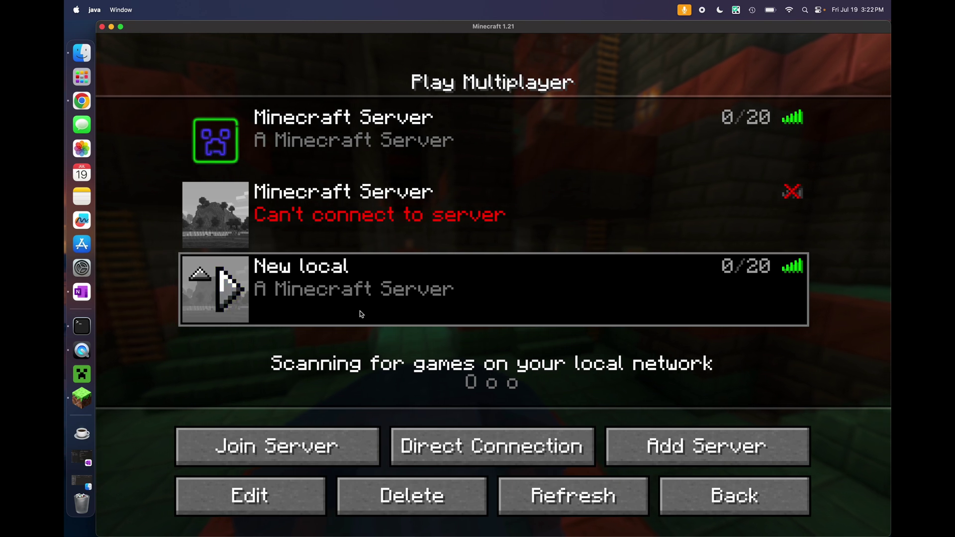
{"action": "left_click", "coordinate": [594, 500]}
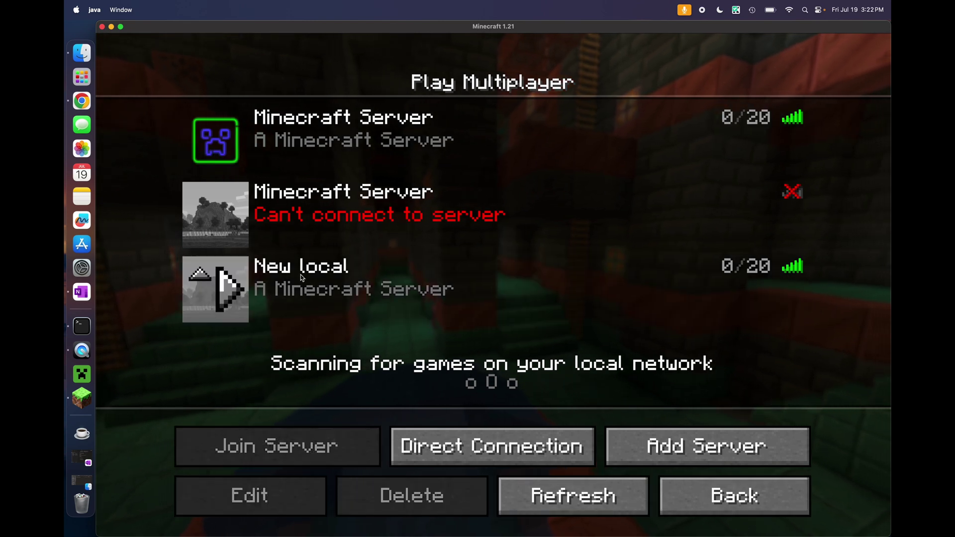
{"action": "left_click", "coordinate": [222, 291]}
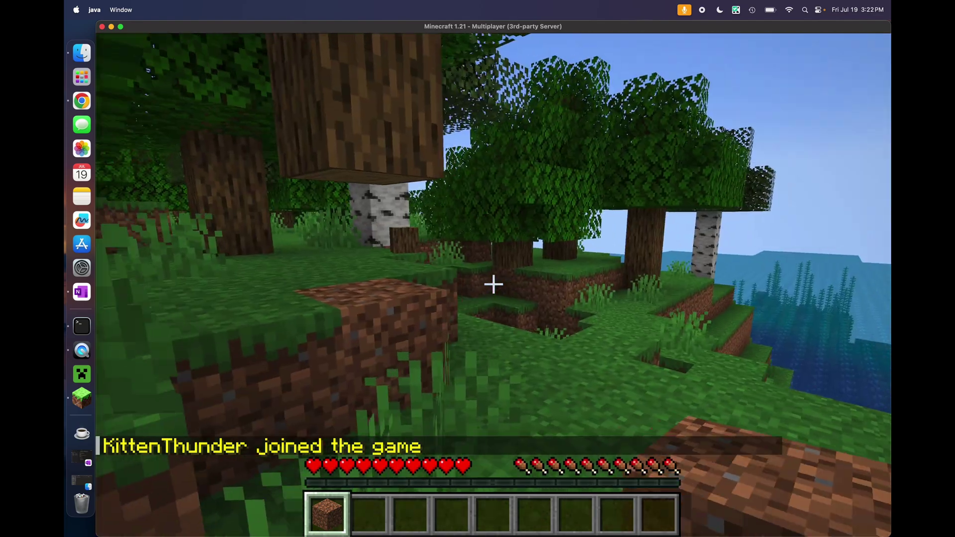
{"action": "key", "text": "w"}
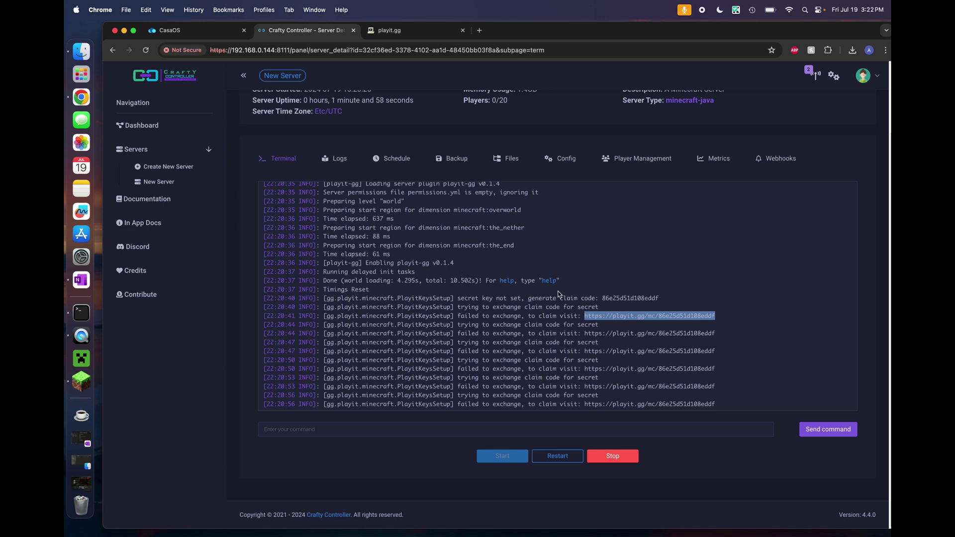
{"action": "scroll", "coordinate": [523, 261], "scroll_direction": "up", "scroll_amount": 5}
{"action": "scroll", "coordinate": [523, 262], "scroll_direction": "down", "scroll_amount": 5}
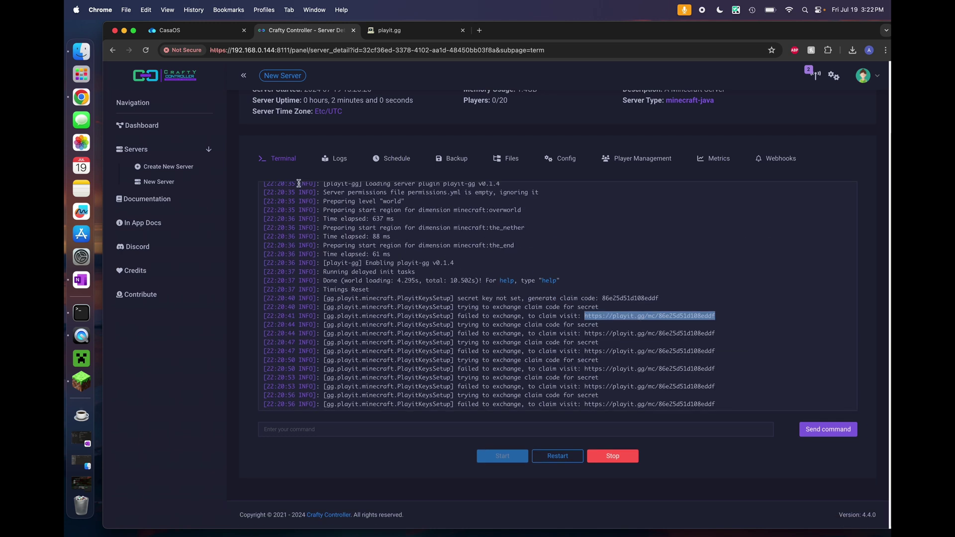